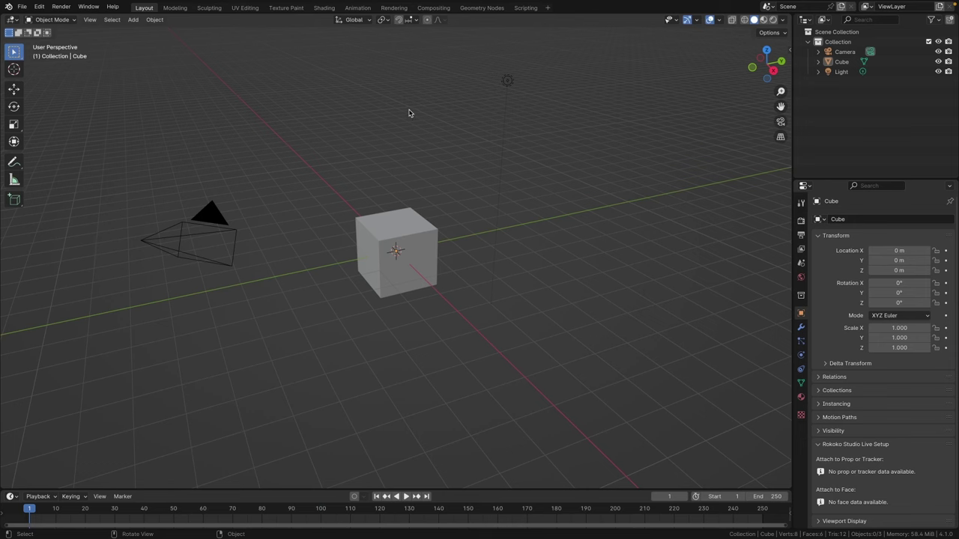
Delete the default light and camera from the scene
left_click(507, 80)
left_click(239, 211, "shift")
key("x")
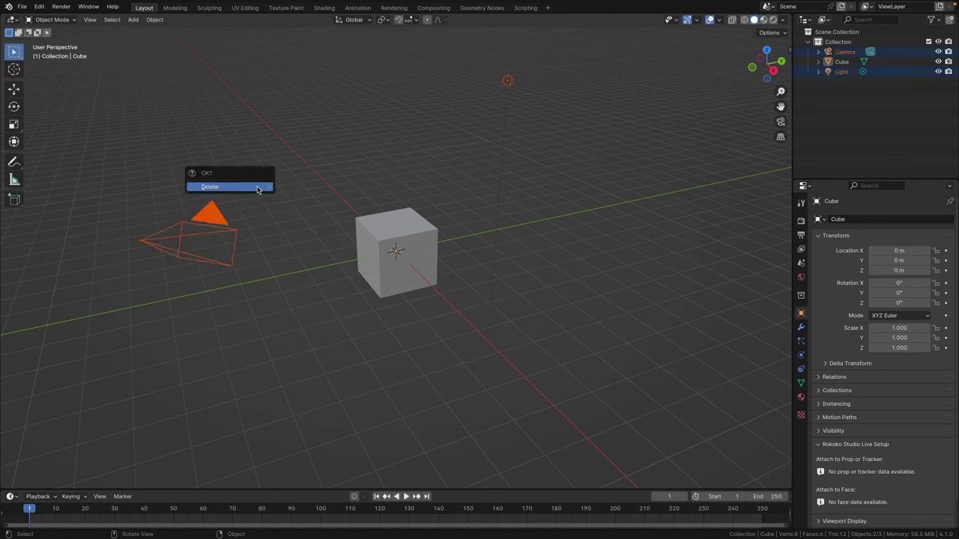
left_click(258, 188)
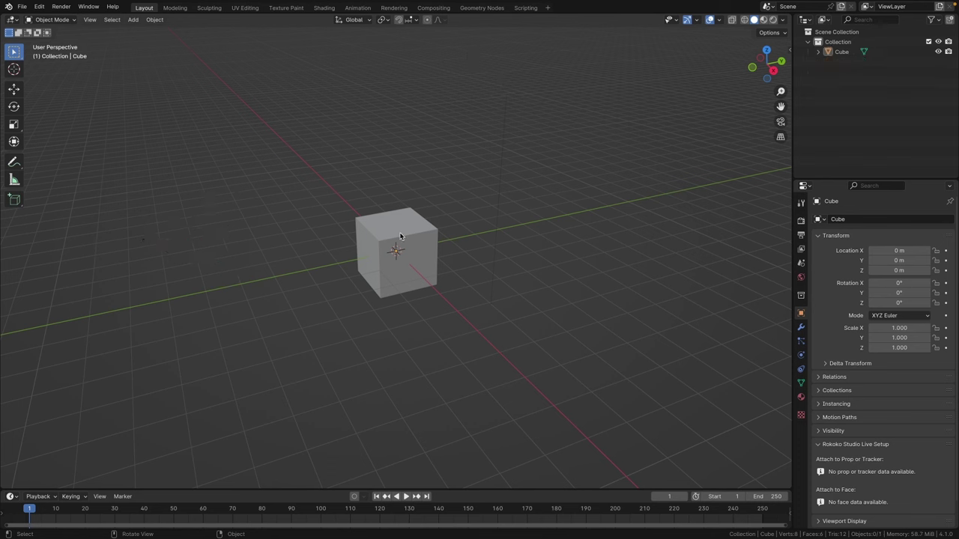
Create a geometry node group named Pipe on the cube and delete its Group Input node
left_click(400, 236)
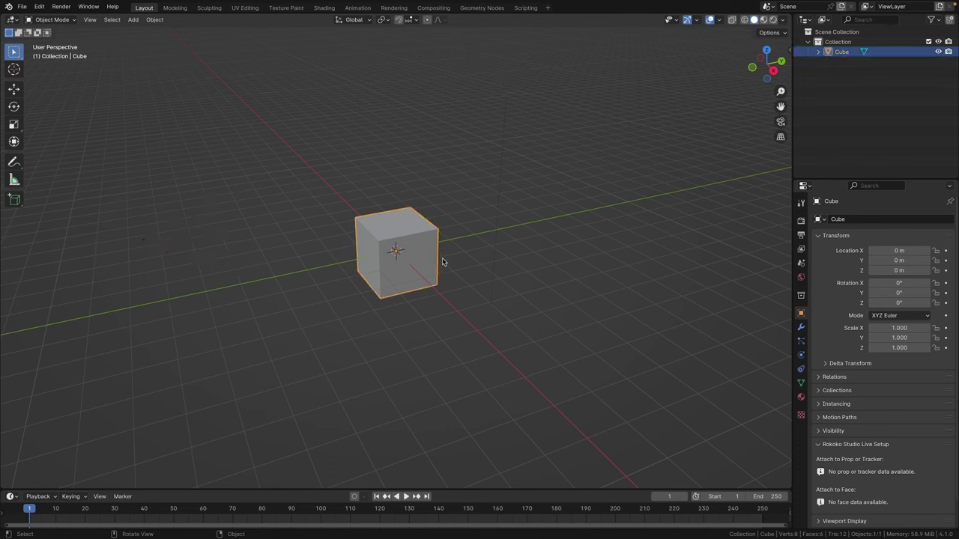
left_click(483, 9)
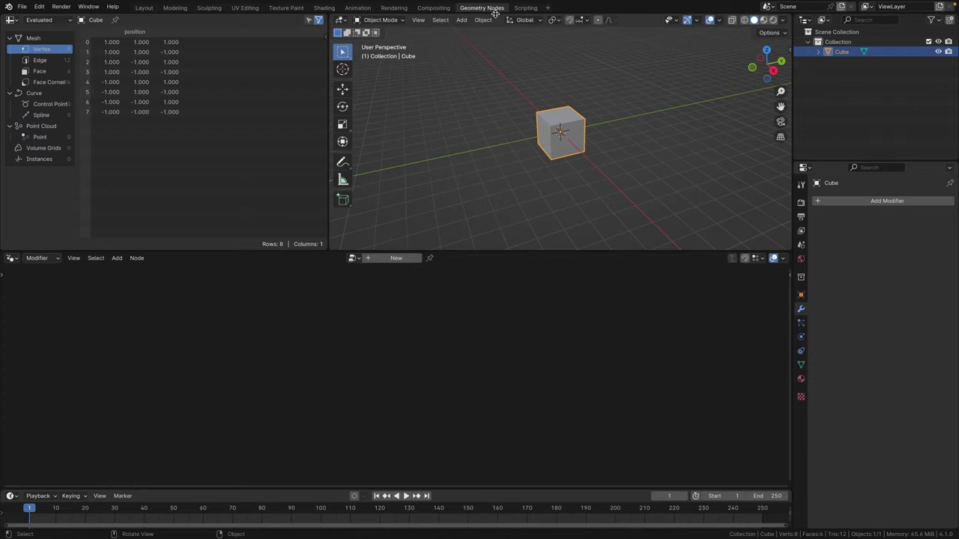
left_click(397, 259)
double_click(390, 259)
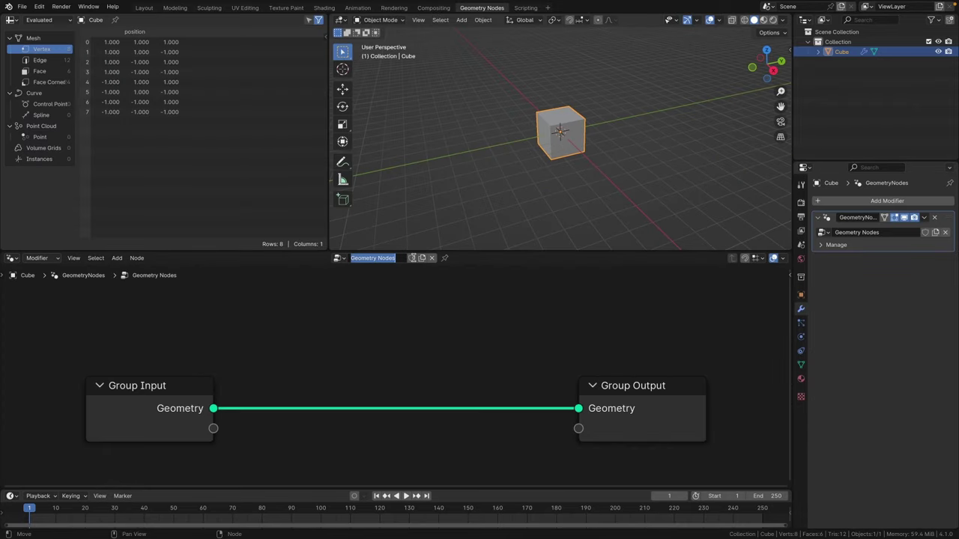
type("Pipe")
key("Return")
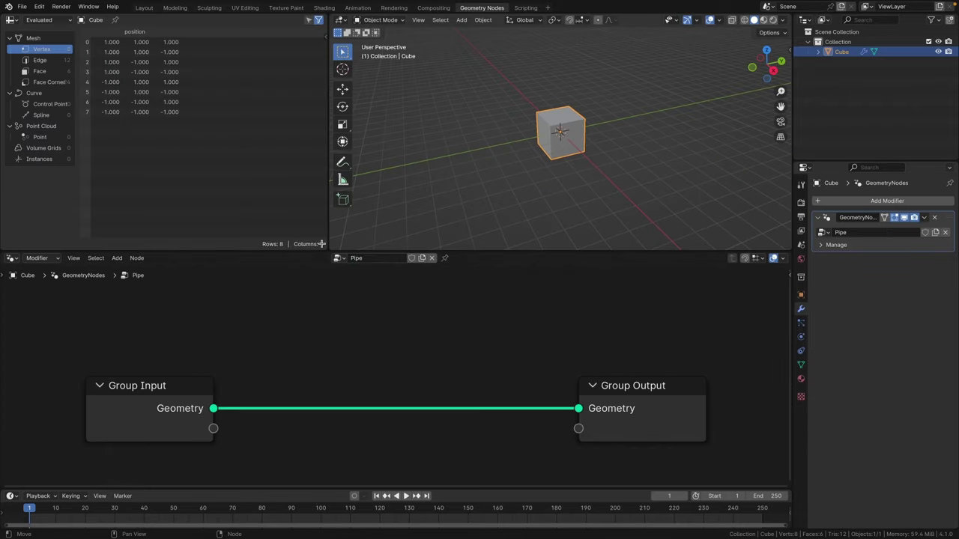
left_click(166, 385)
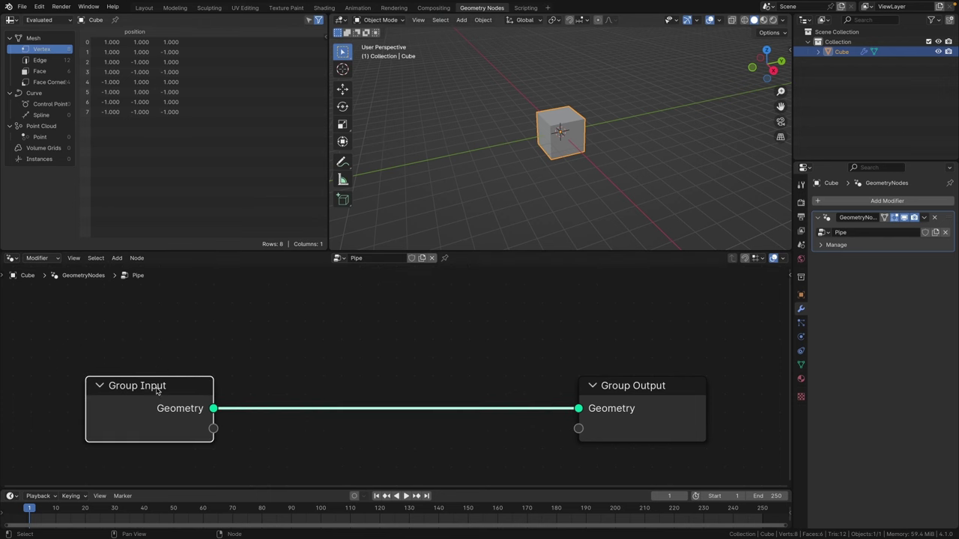
key("x")
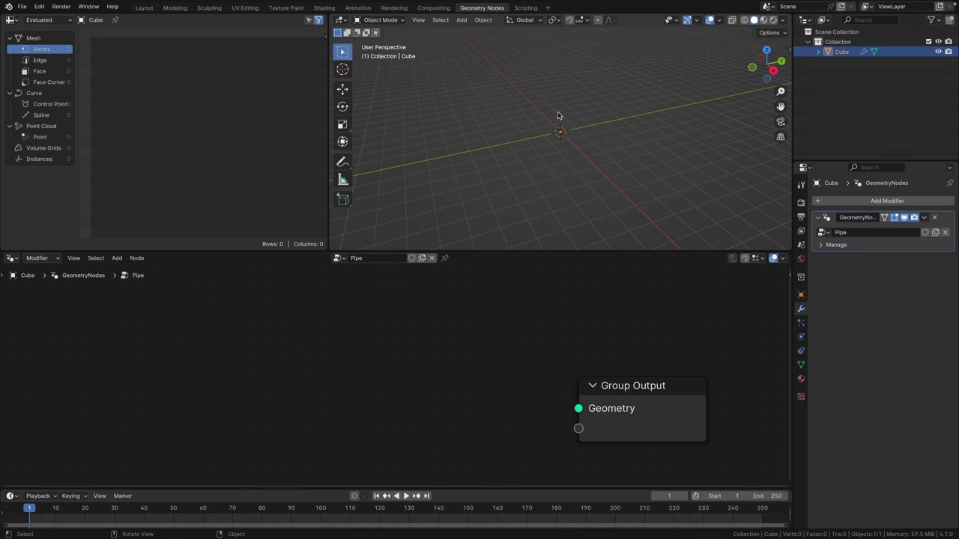
Add a Bézier curve at the origin and scale it up to about 7.8 m long
key("shift+a")
mouse_move(562, 112)
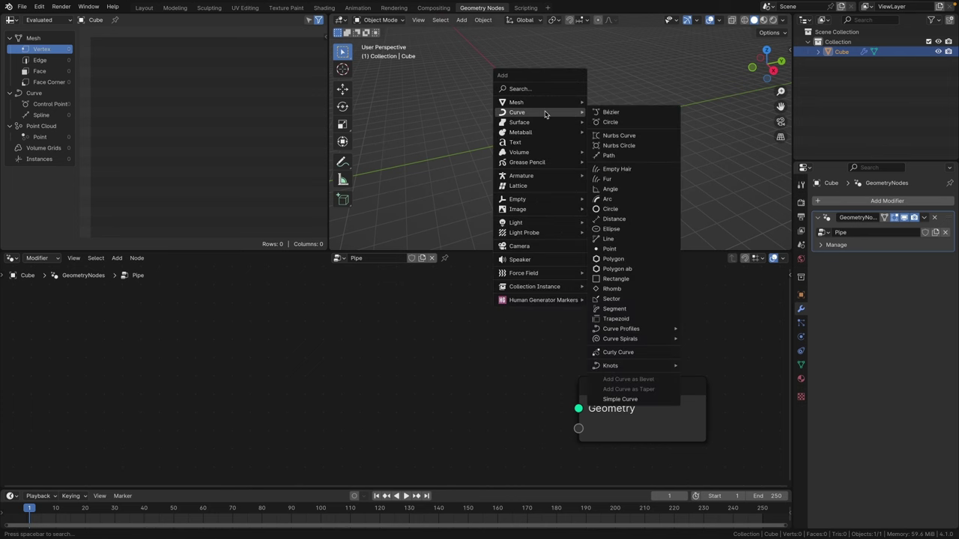
left_click(633, 114)
middle_click_drag(593, 170, 609, 167)
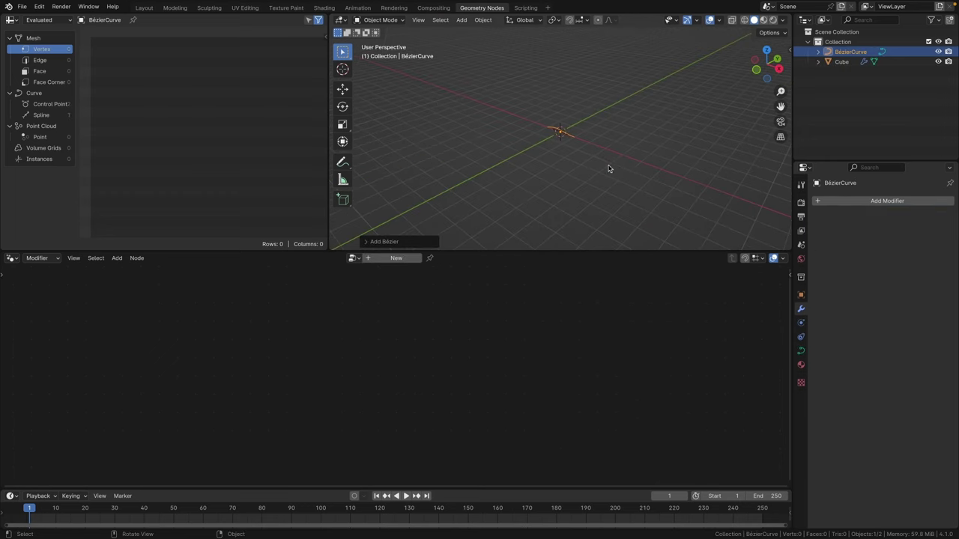
key("s")
left_click(649, 193)
middle_click_drag(649, 193, 566, 143)
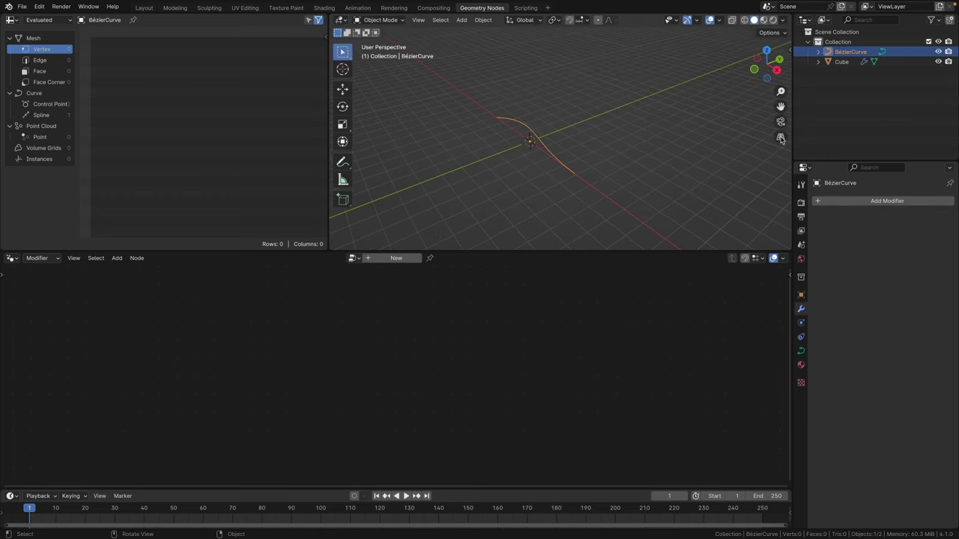
Rename the Bézier curve object as Curve and the cube object as Pipe
double_click(851, 52)
type("Curve")
key("Return")
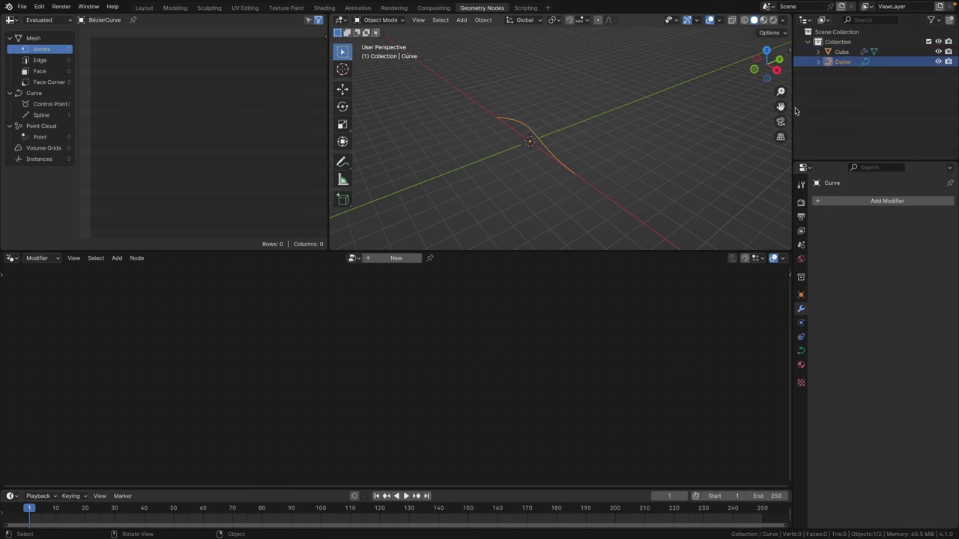
double_click(842, 52)
type("Pipe")
key("Return")
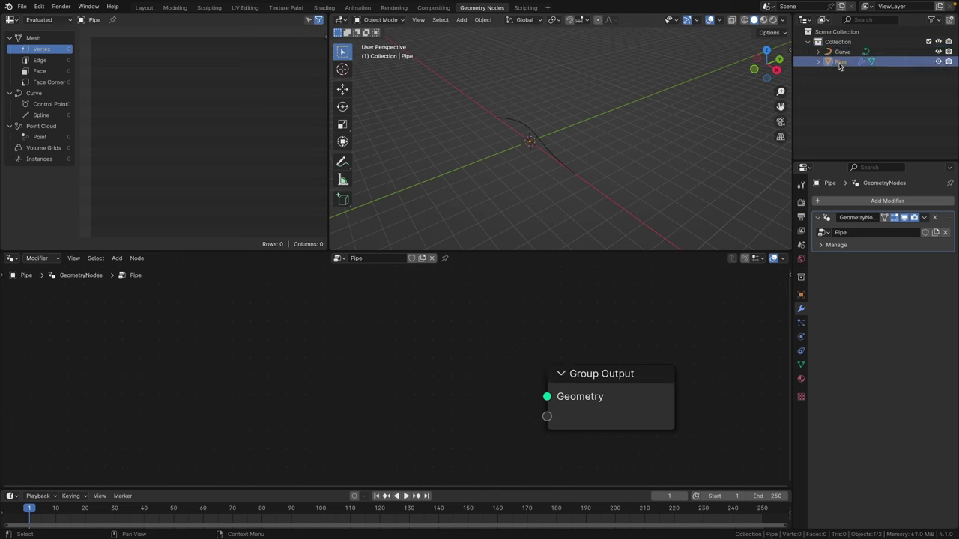
Bring the Curve object into the Pipe node tree, connect its geometry to Group Output, and set its transform space to Relative
left_click_drag(844, 54, 185, 313)
left_click_drag(565, 394, 528, 363)
left_click(275, 404)
left_click_drag(281, 397, 516, 363)
left_click_drag(574, 350, 614, 353)
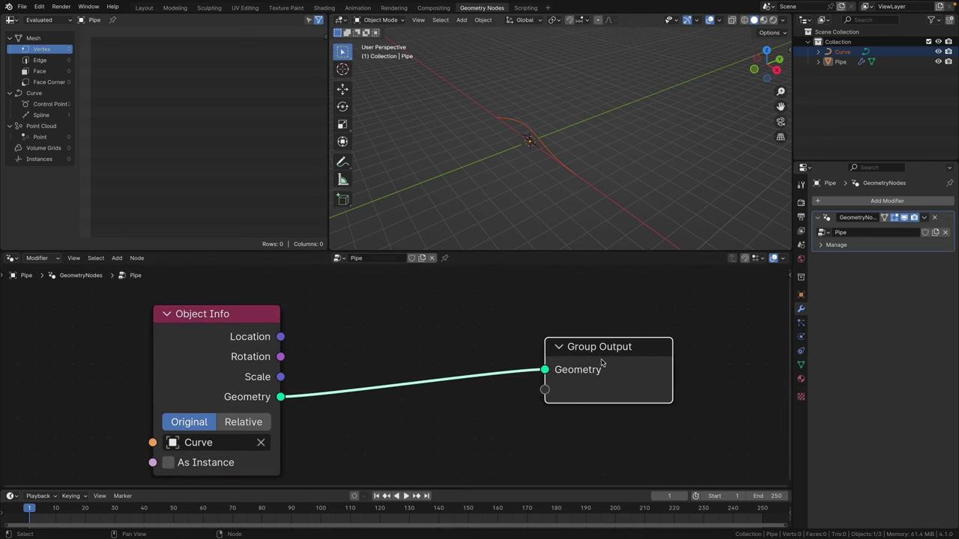
middle_click_drag(258, 427, 262, 414)
left_click(247, 411)
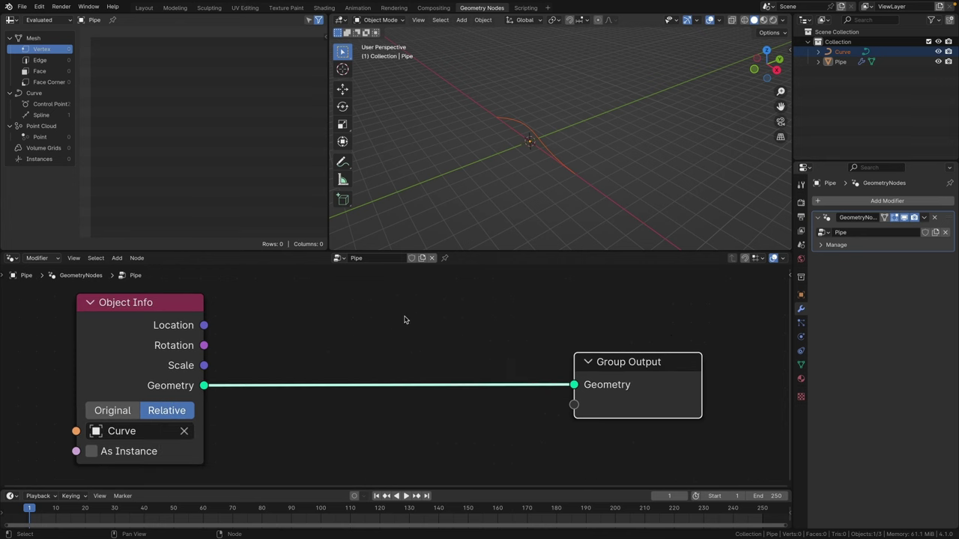
Insert a Curve to Mesh node between the Object Info and Group Output nodes
key("shift+a")
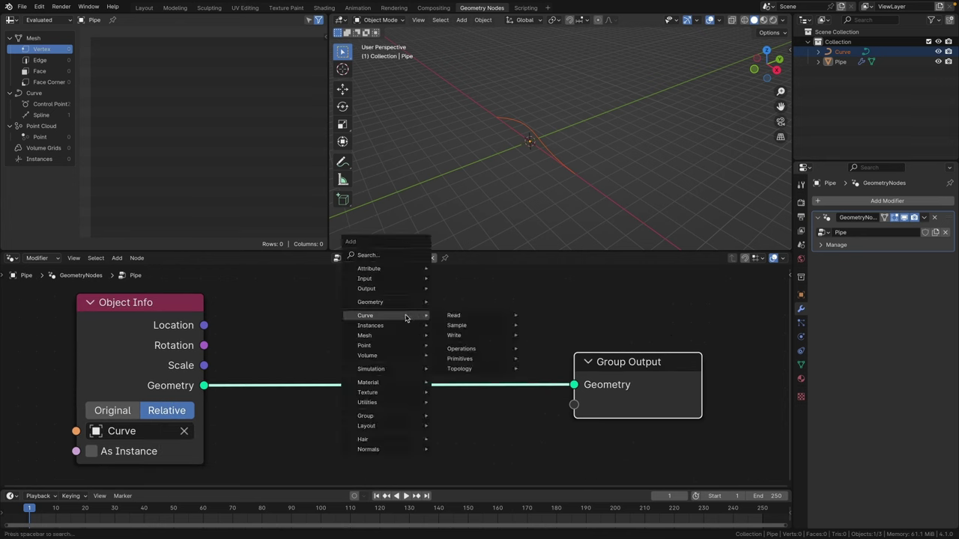
type("curve to ma")
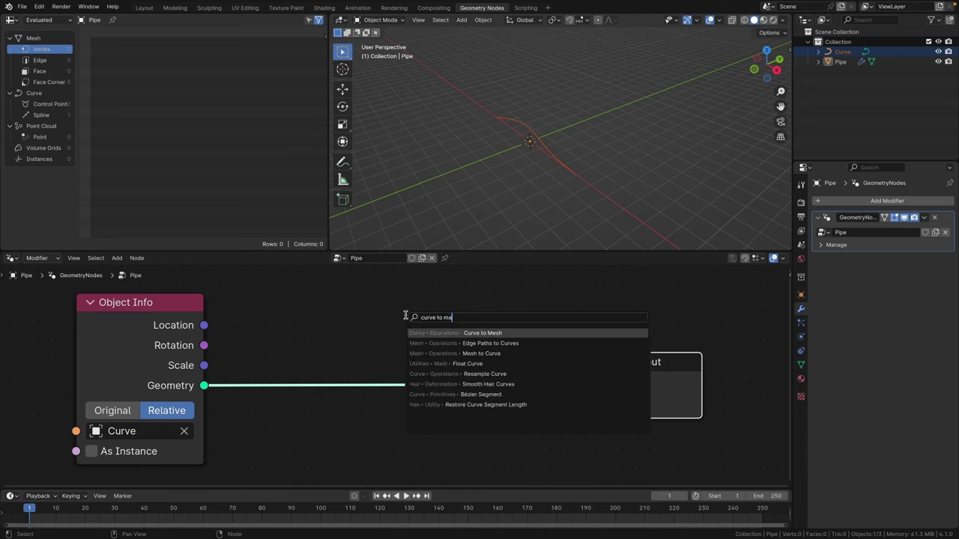
type("sh")
left_click(481, 334)
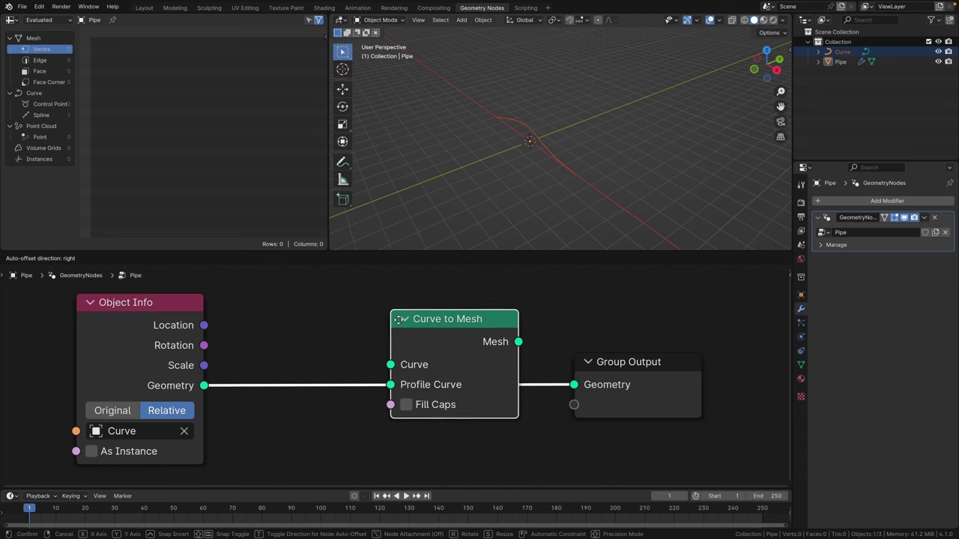
left_click(366, 333)
Add a Curve Circle node connected to the Profile Curve input of Curve to Mesh
middle_click_drag(420, 403, 461, 335)
left_click_drag(414, 335, 349, 402)
type("circle")
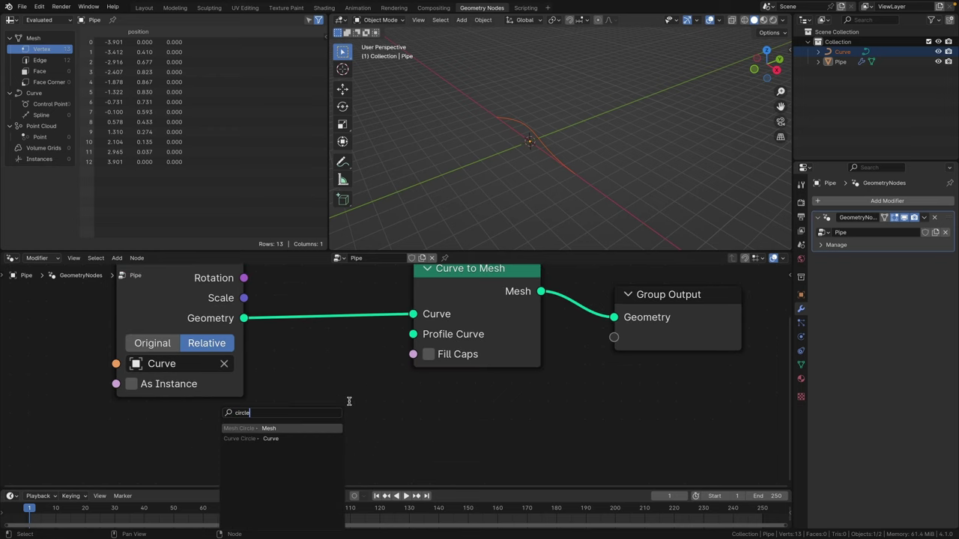
key("Down")
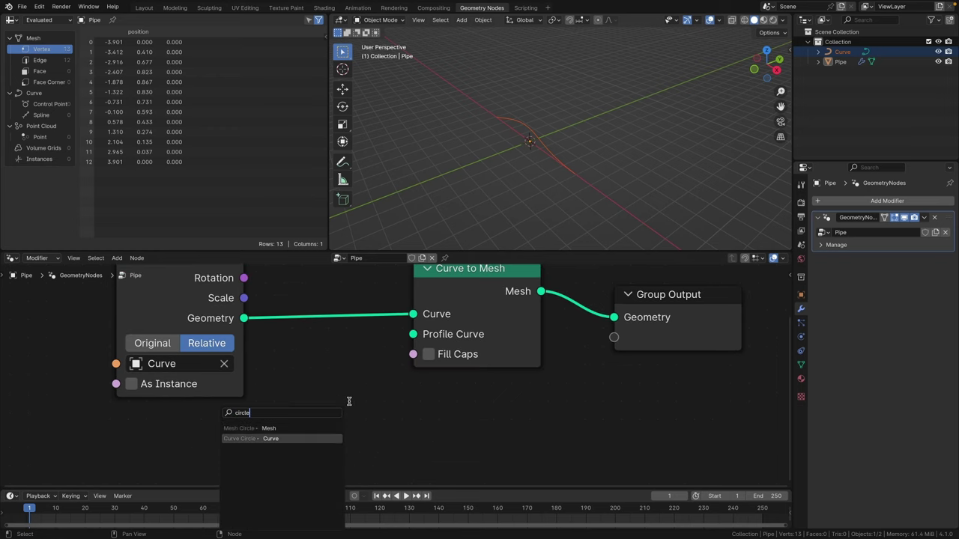
left_click(268, 439)
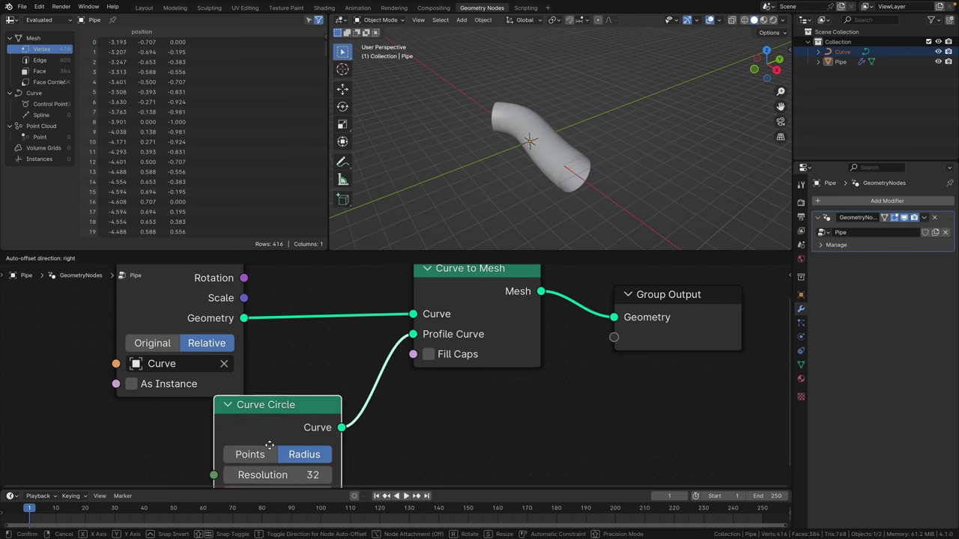
Set the Curve Circle's resolution to 32 and its radius to 0.4 m
scroll(371, 390, "up", 2)
left_click_drag(303, 417, 317, 388)
left_click(318, 389)
type("32")
key("Return")
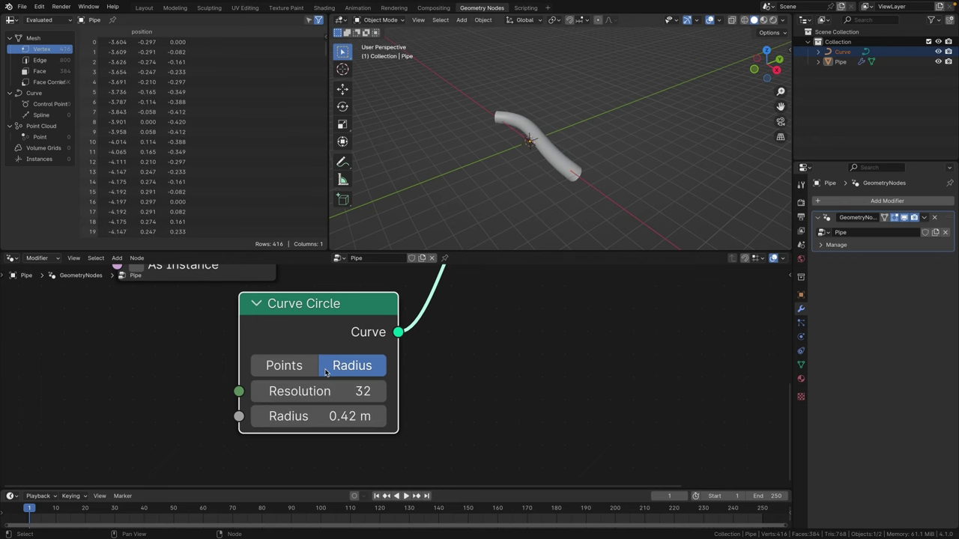
mouse_move(544, 175)
middle_mouse_down()
mouse_move(531, 132)
mouse_move(553, 188)
middle_mouse_up()
left_click_drag(293, 419, 304, 413)
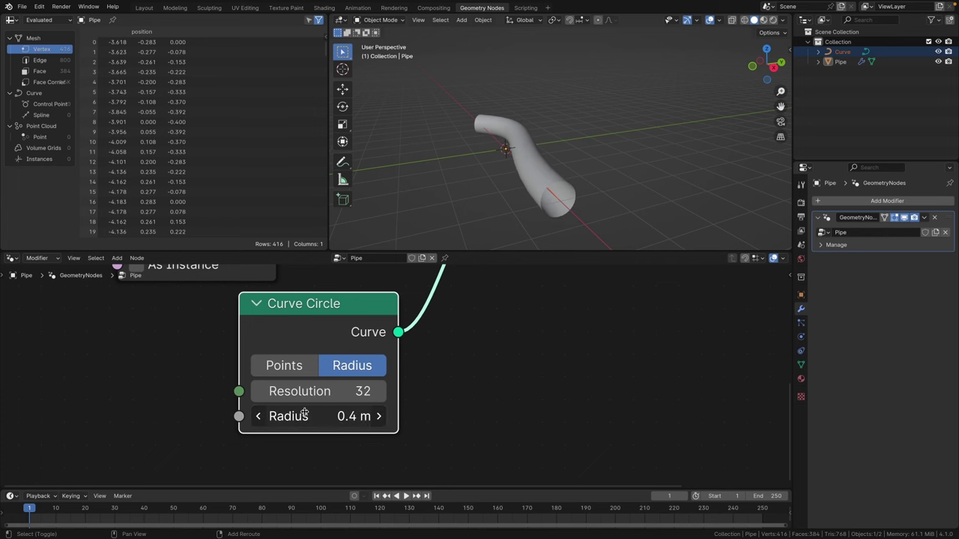
Edit the Curve object and extrude its end point along X about 9 m outward and upward
left_click(845, 51)
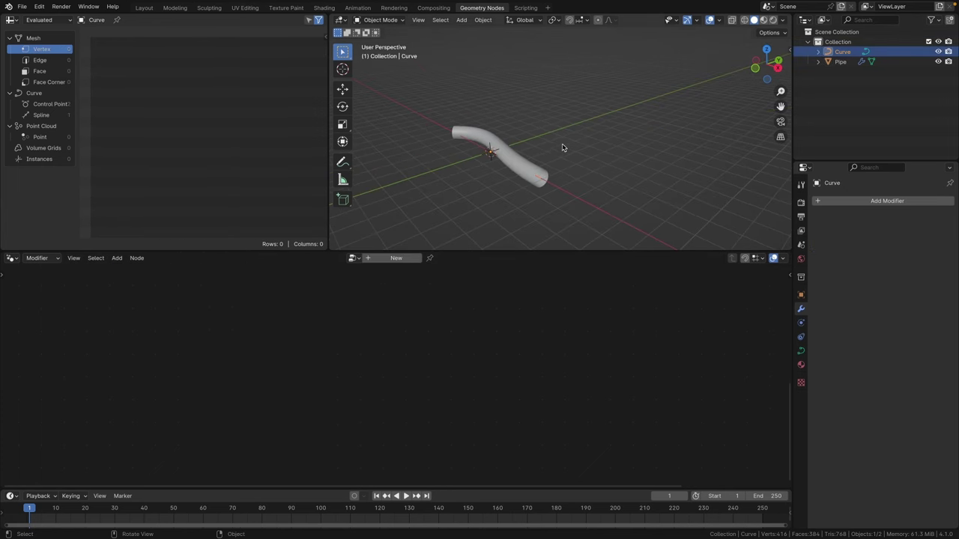
key("Tab")
middle_click_drag(535, 172, 552, 187)
left_click_drag(521, 167, 535, 190)
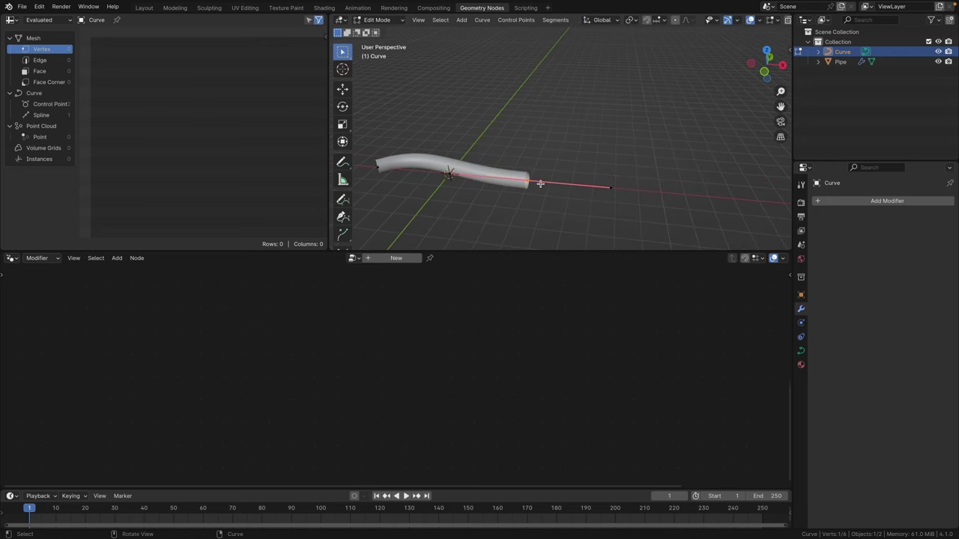
middle_click_drag(535, 191, 544, 199)
key("e")
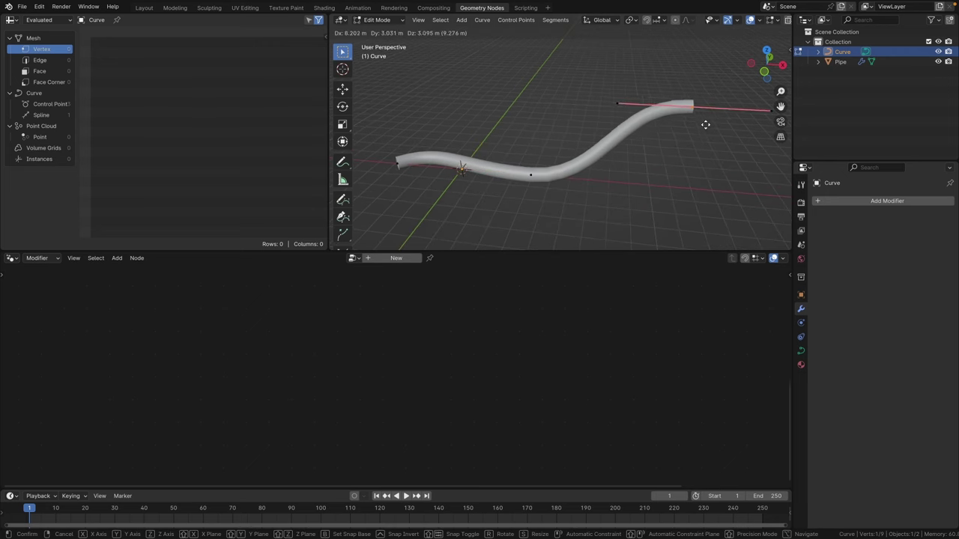
left_click(713, 135)
Rotate the extruded end point so its handles aim upward, reposition it to bend the pipe up, and return to Object Mode
key("r")
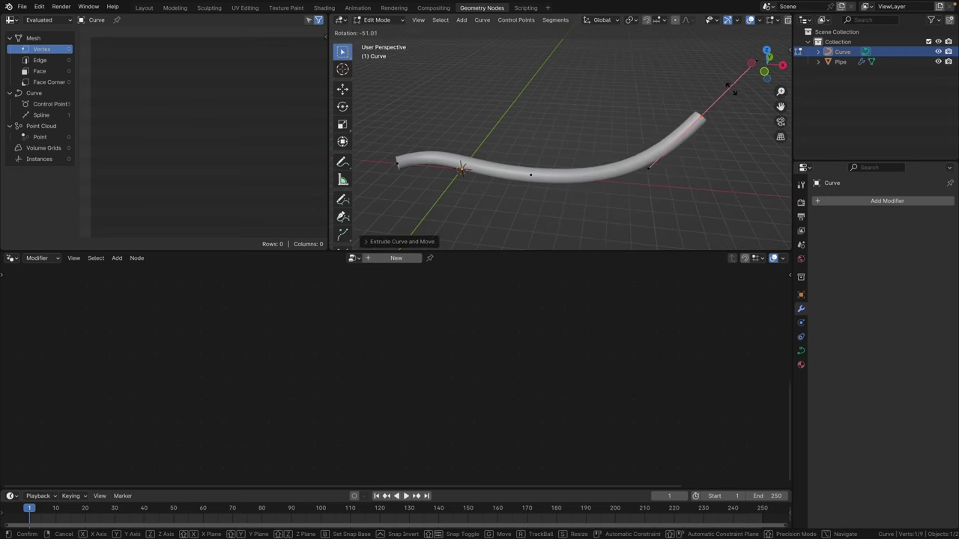
left_click(695, 69)
key("g")
left_click(713, 94)
middle_click_drag(713, 95, 589, 71)
key("g")
left_click(664, 64)
key("Tab")
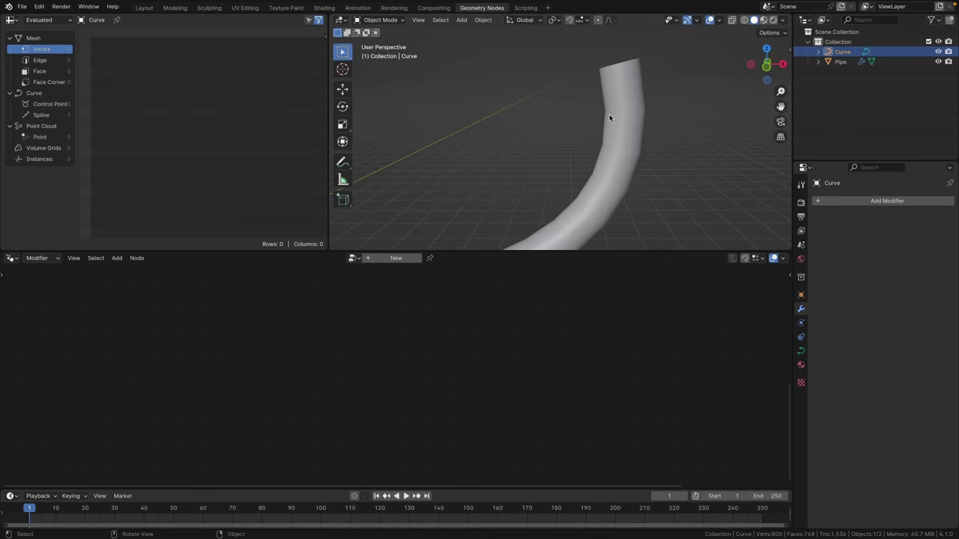
Set the Curve object's preview resolution to 100
middle_click_drag(609, 118, 620, 139, "shift")
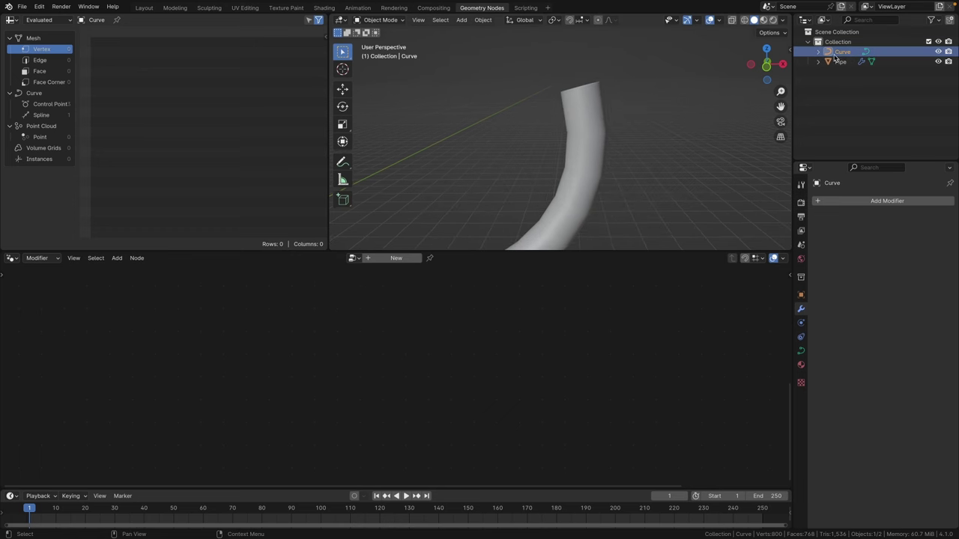
left_click(800, 352)
left_click_drag(899, 245, 905, 244)
left_click(913, 243)
type("10")
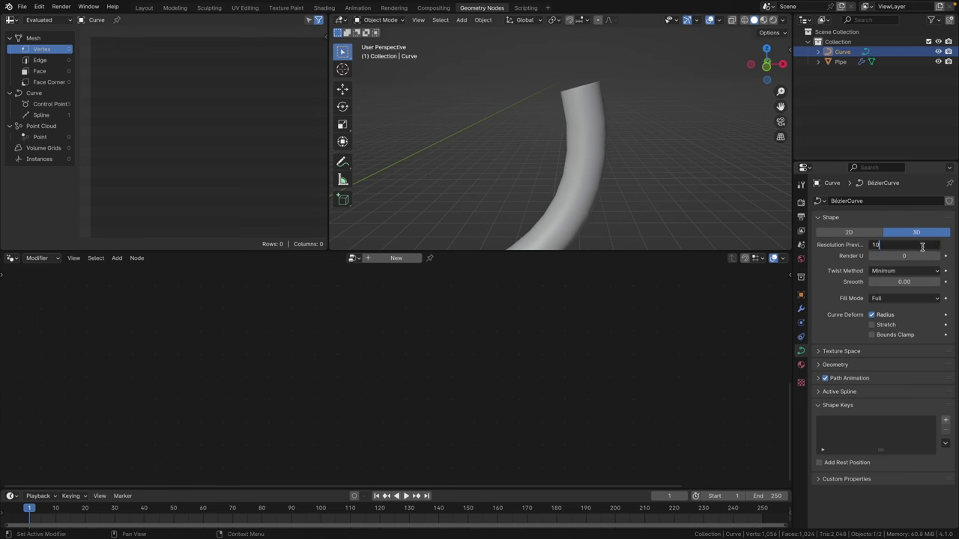
type("0")
key("Return")
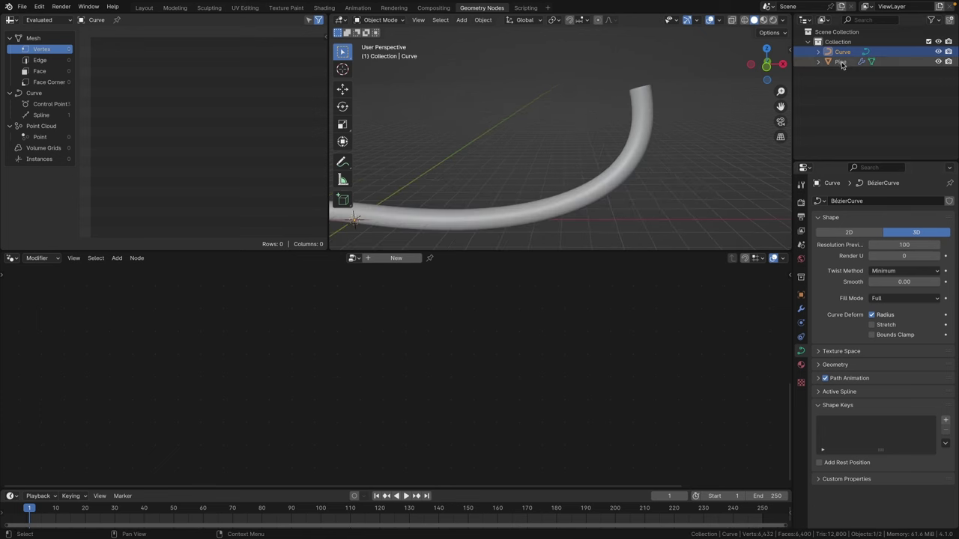
In the Pipe node tree, move Group Output farther from Curve to Mesh and place an unconnected Realize Instances node above their link
left_click(841, 61)
scroll(557, 304, "down", 5)
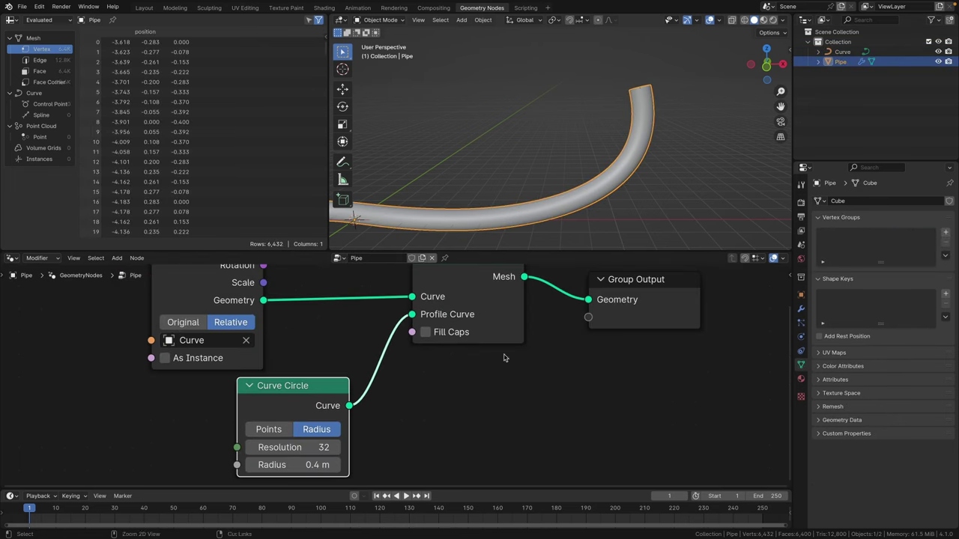
scroll(371, 411, "right", 3)
left_click_drag(385, 364, 611, 354)
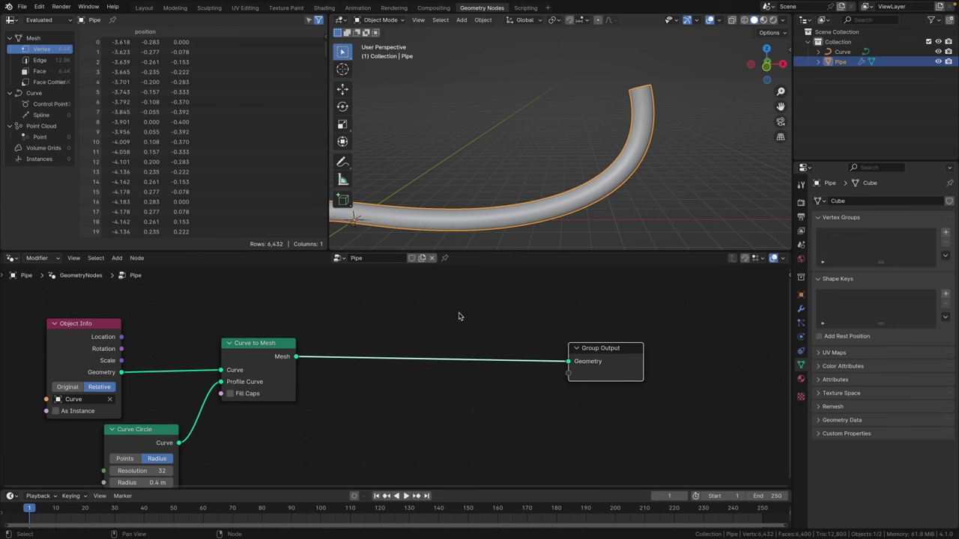
key("shift+a")
type("real")
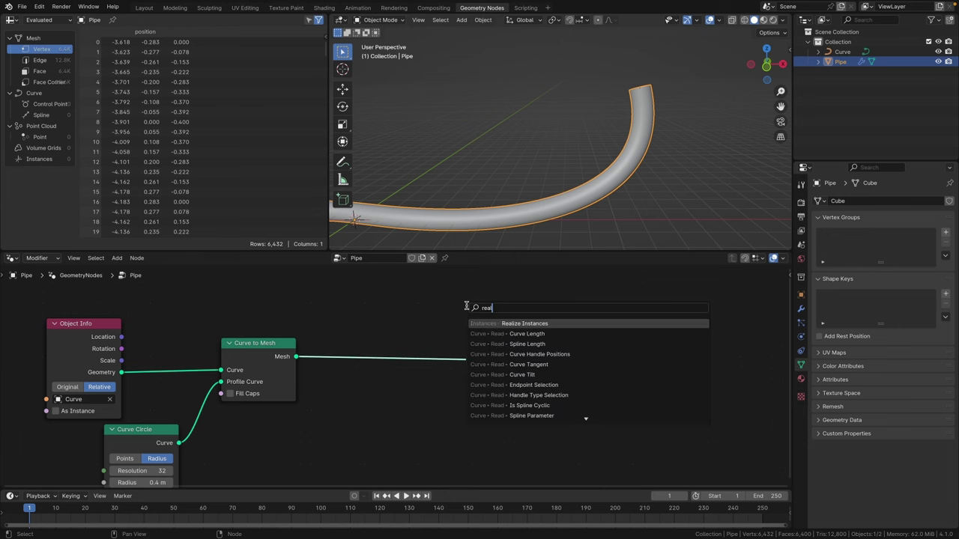
key("Return")
left_click(466, 297)
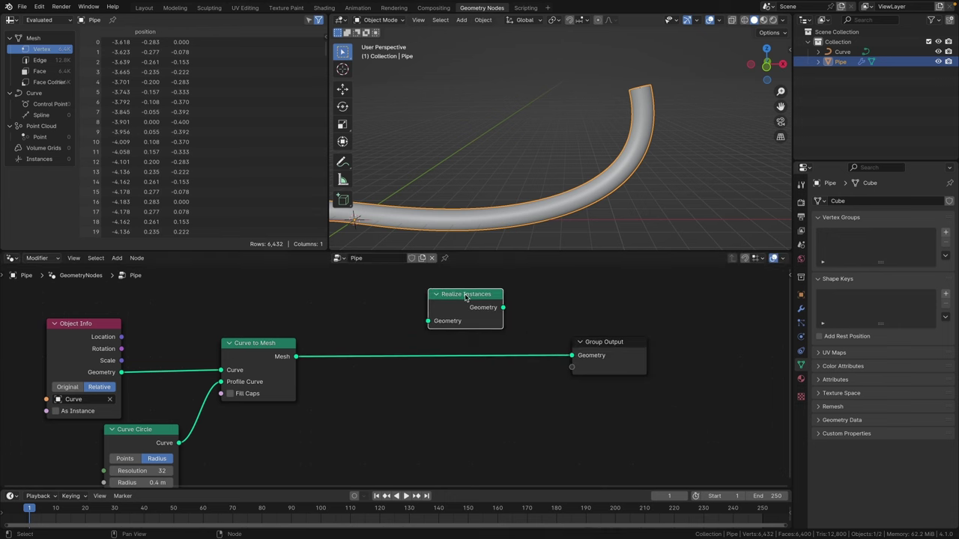
Insert the Realize Instances node into the link between Curve to Mesh and Group Output
left_click_drag(469, 296, 457, 334)
middle_click_drag(458, 334, 445, 274, "ctrl")
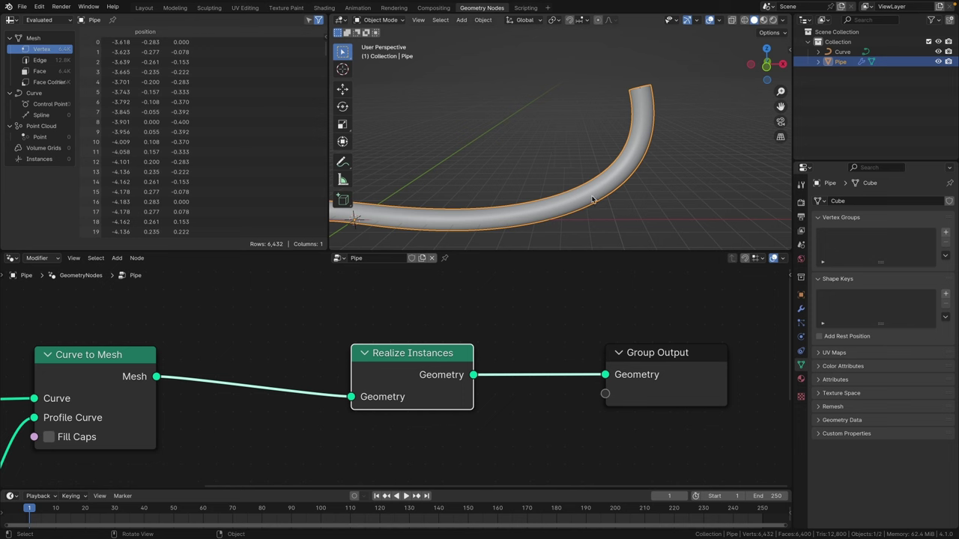
middle_click_drag(524, 165, 532, 229)
key("Home")
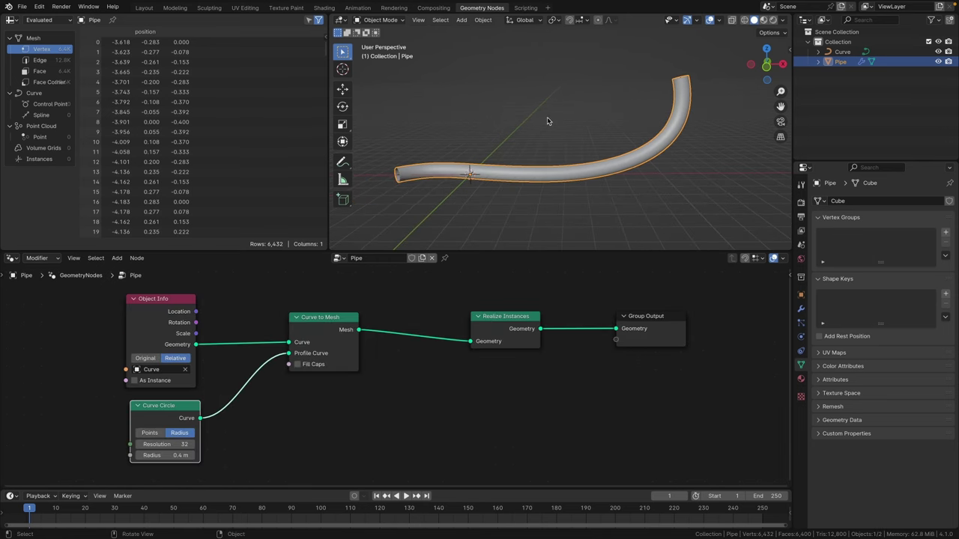
Add a UV sphere, scale it down and move it to the pipe's raised end
key("shift+a")
mouse_move(549, 117)
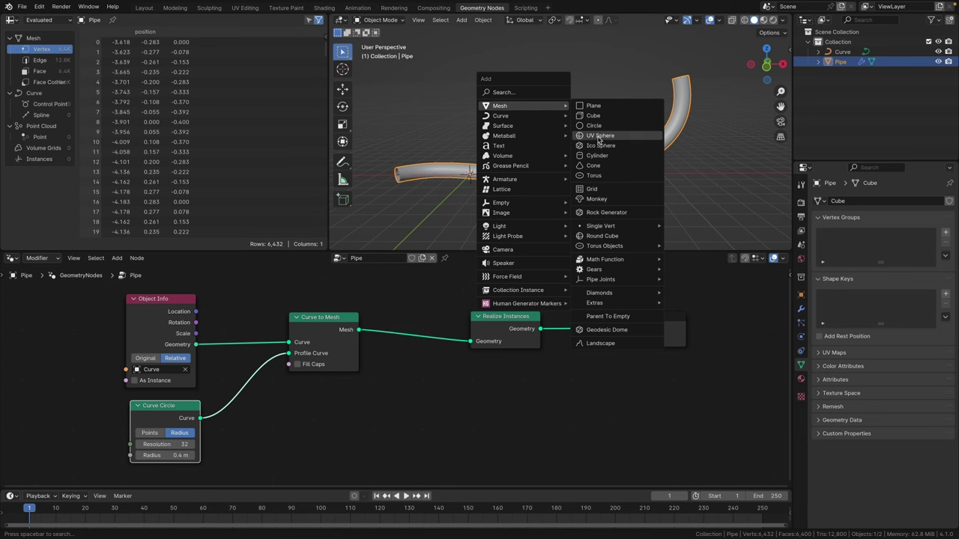
left_click(600, 136)
key("s")
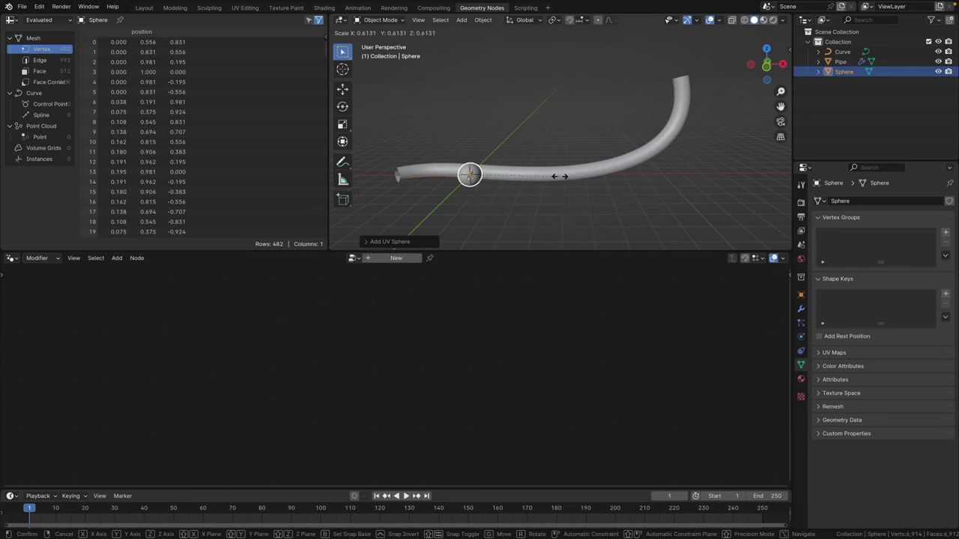
left_click(560, 176)
key("g")
left_click(692, 97)
Resize the sphere to a radius of about 0.37 m, checking from above that it fits inside the pipe's opening
middle_click_drag(692, 97, 535, 124)
middle_click_drag(675, 94, 716, 84)
key("KP_Decimal")
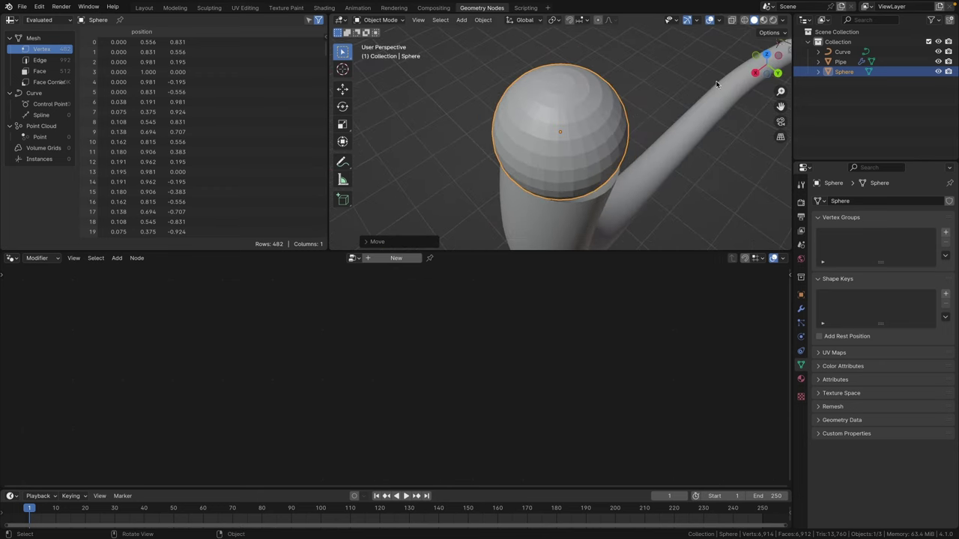
key("s")
left_click(685, 121)
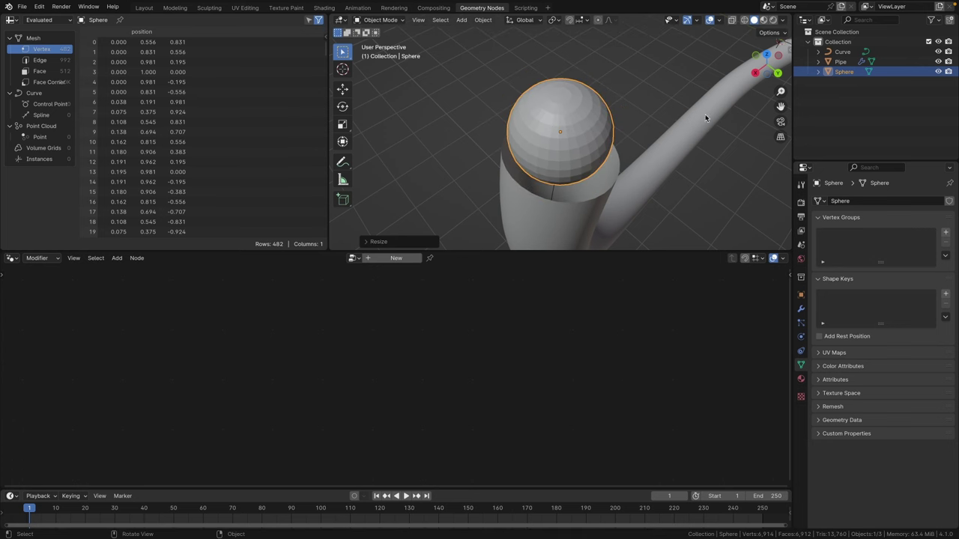
left_click(766, 56)
scroll(674, 139, "up", 2)
key("s")
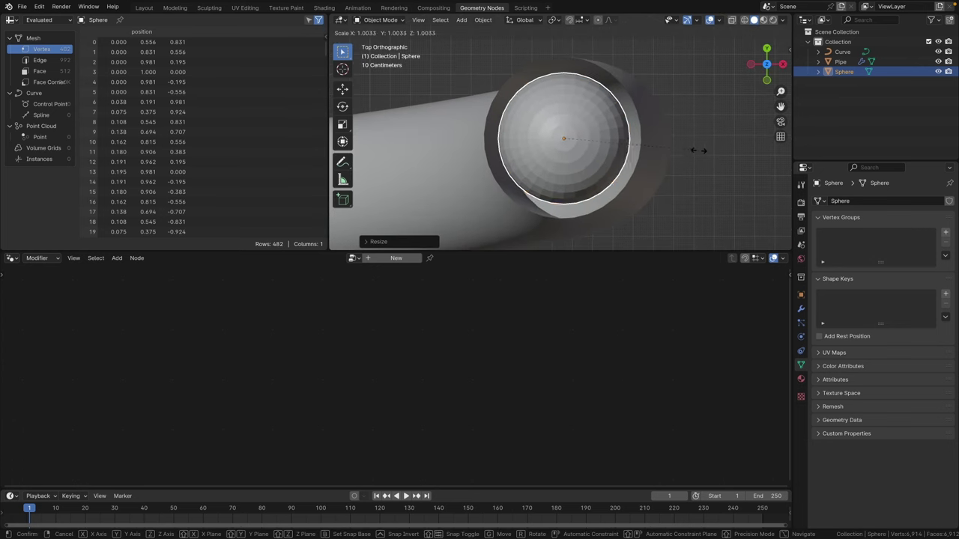
left_click(712, 150)
Center the sphere over the pipe's opening, with a small final adjustment along the X axis
key("g")
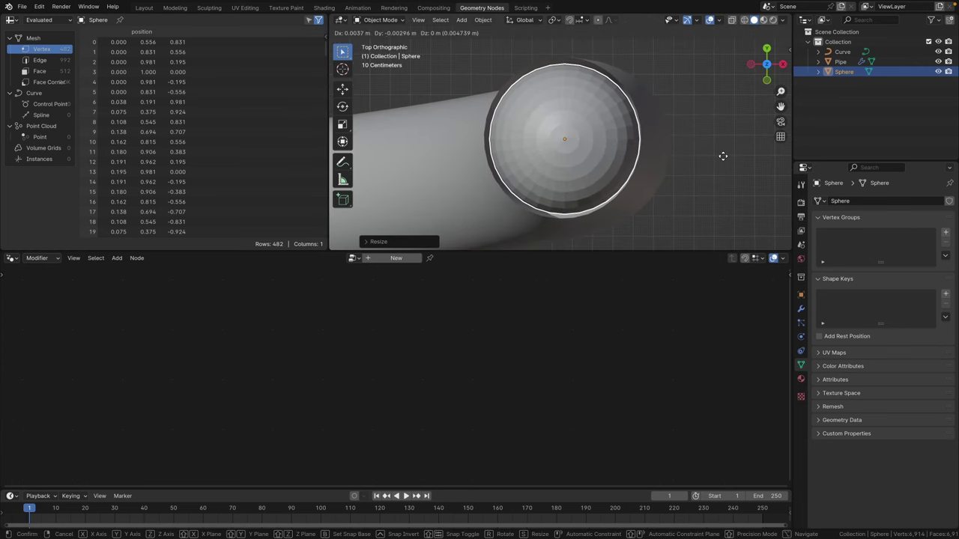
left_click(719, 154)
middle_click_drag(717, 149, 598, 99)
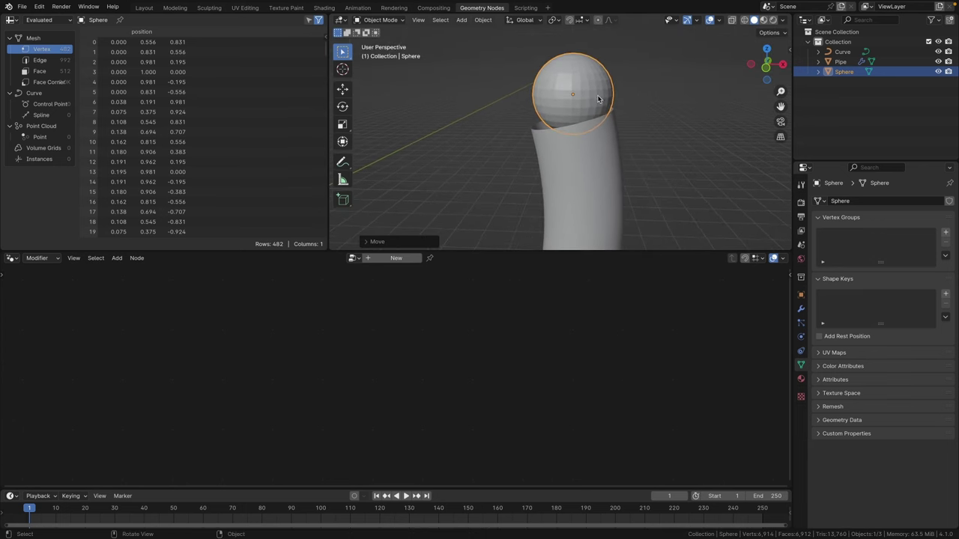
key("g")
key("x")
left_click(665, 104)
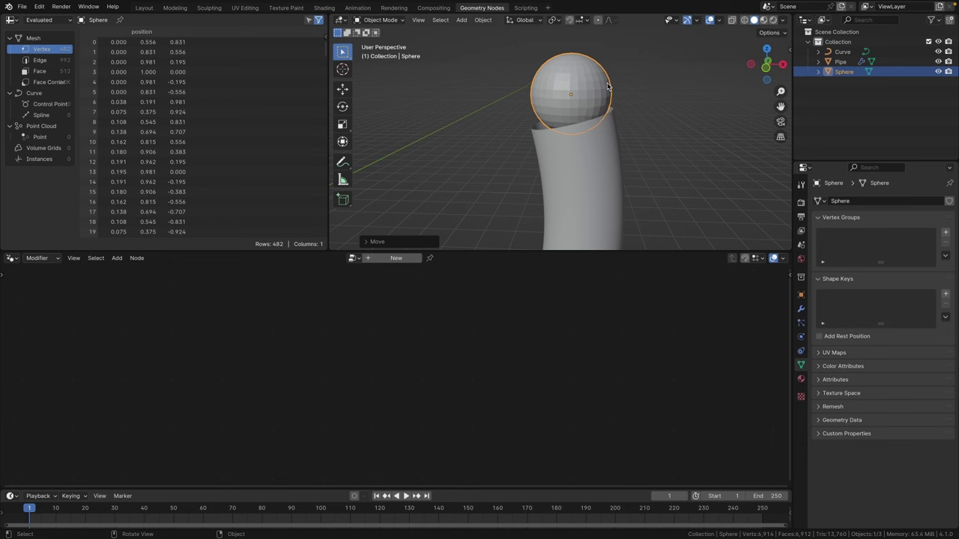
Apply the sphere's scale and rename the object as Marble
key("ctrl+a")
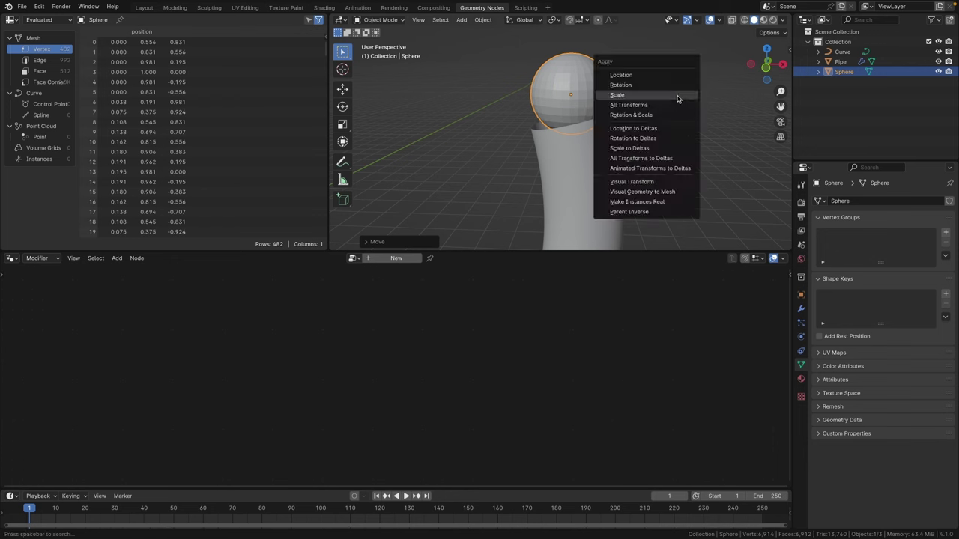
left_click(623, 96)
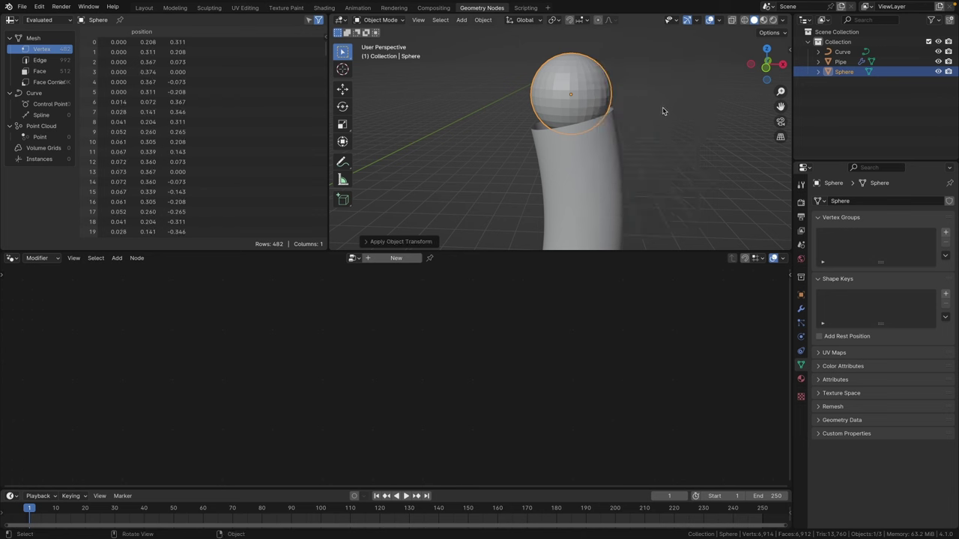
double_click(845, 72)
type("Marble")
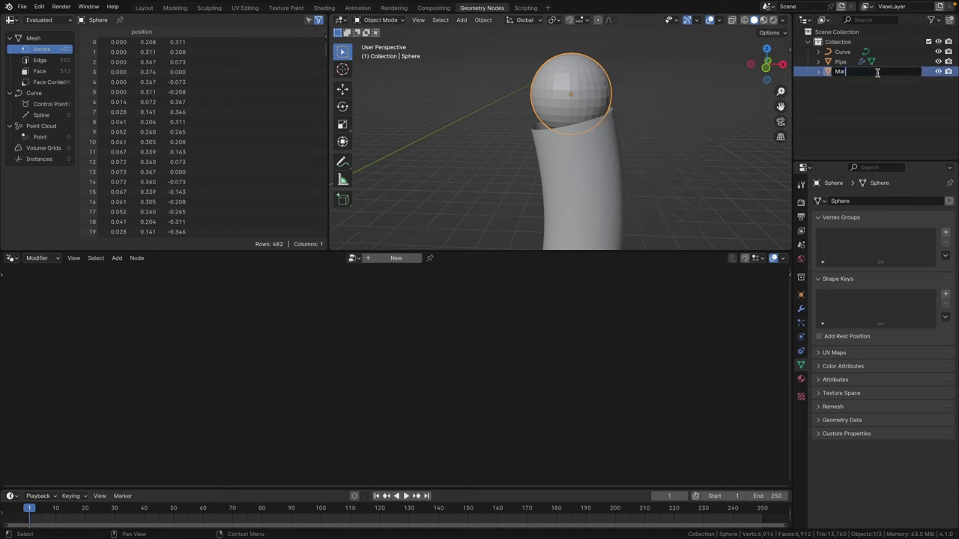
key("Return")
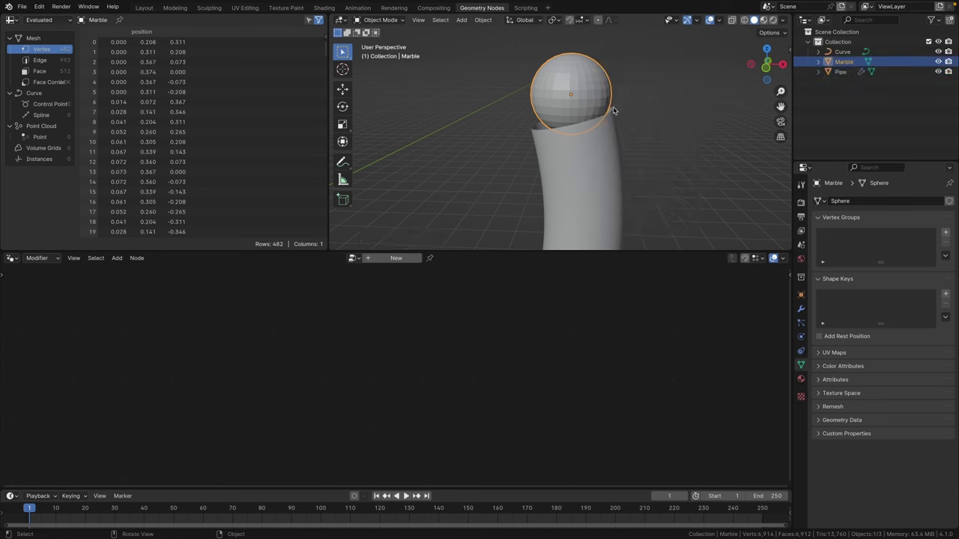
Make Marble an active rigid body with a Sphere collision shape, and set its translation and rotation damping to 0
left_click(801, 338)
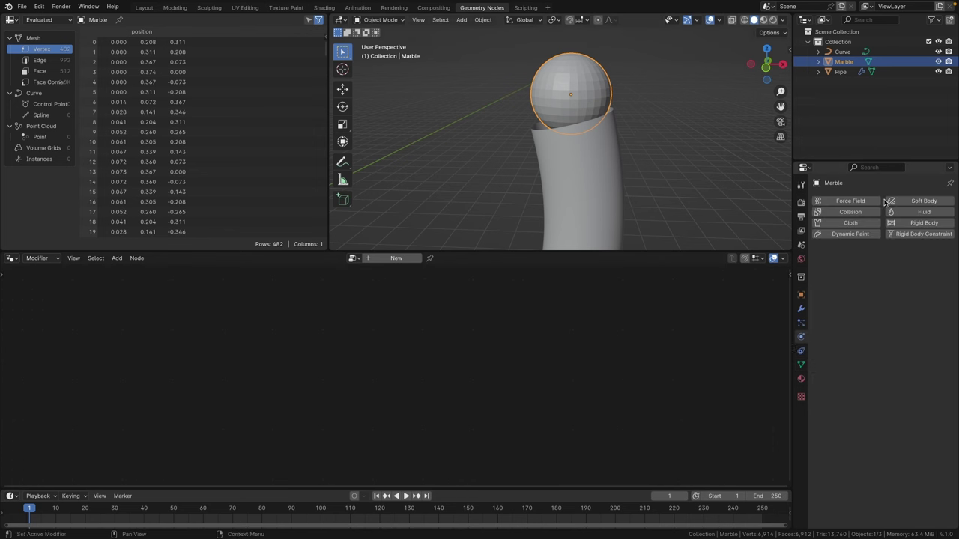
left_click(922, 224)
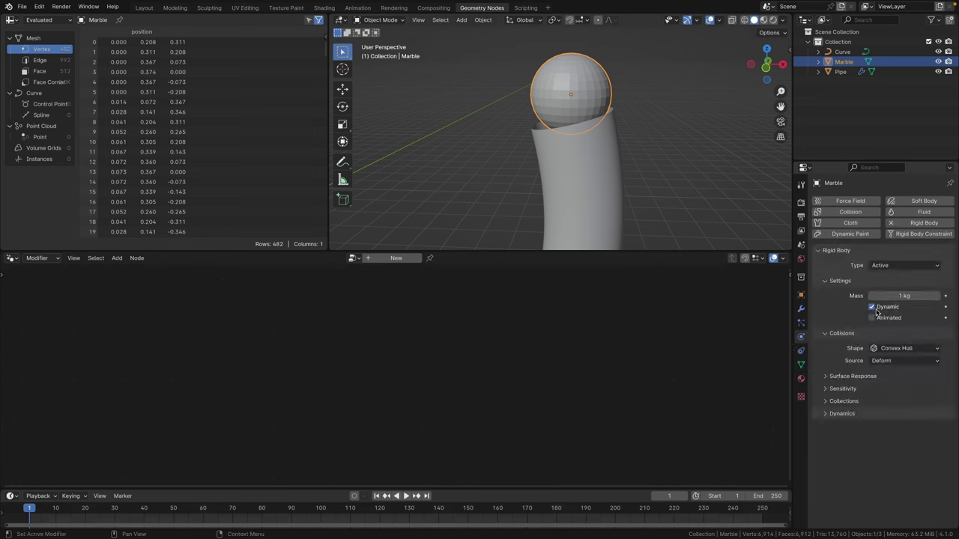
left_click(897, 349)
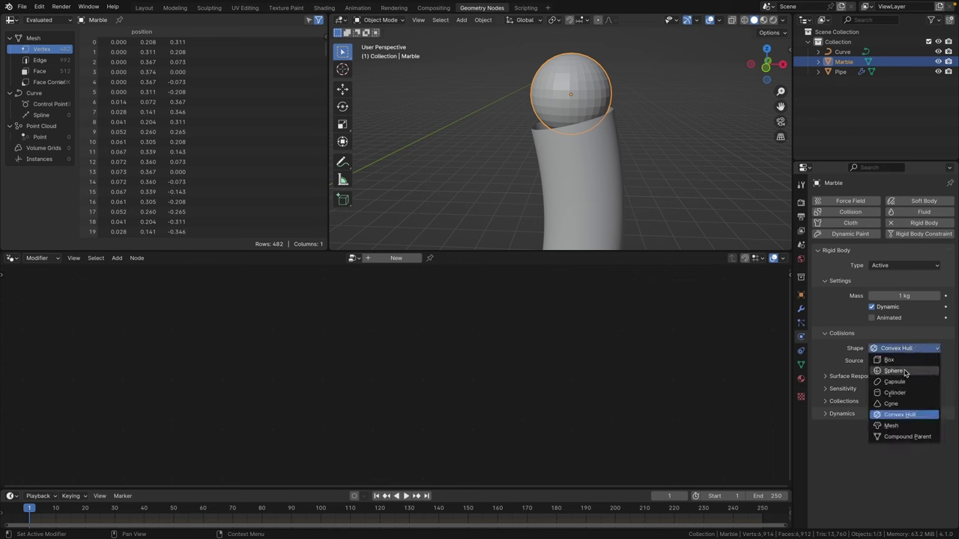
left_click(905, 373)
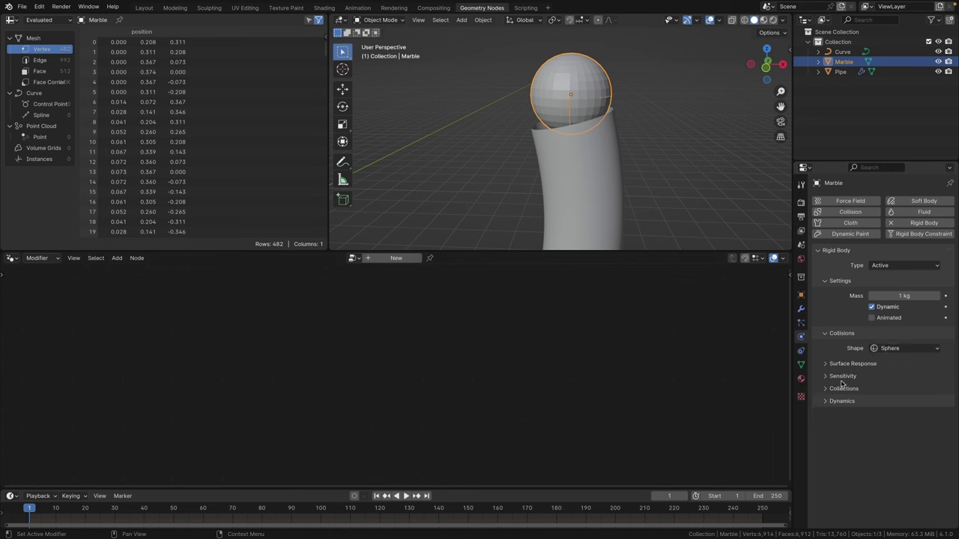
left_click(826, 403)
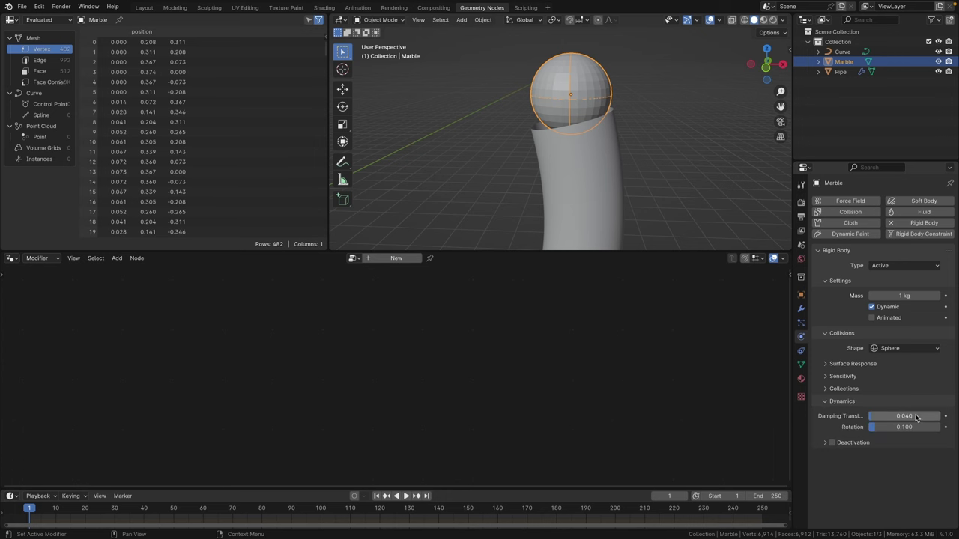
left_click_drag(892, 425, 767, 423)
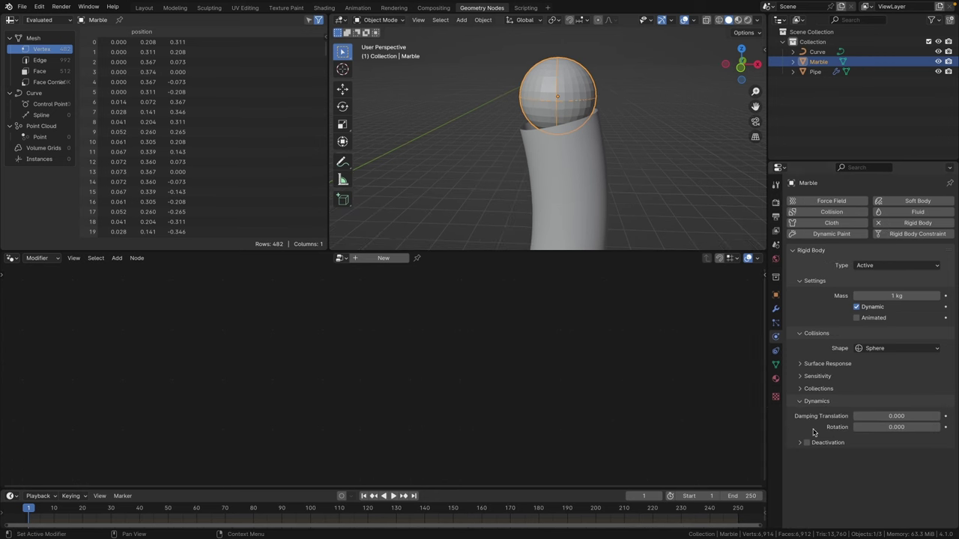
Add rigid body physics to the Pipe object and set its type to Passive
scroll(627, 131, "down", 4)
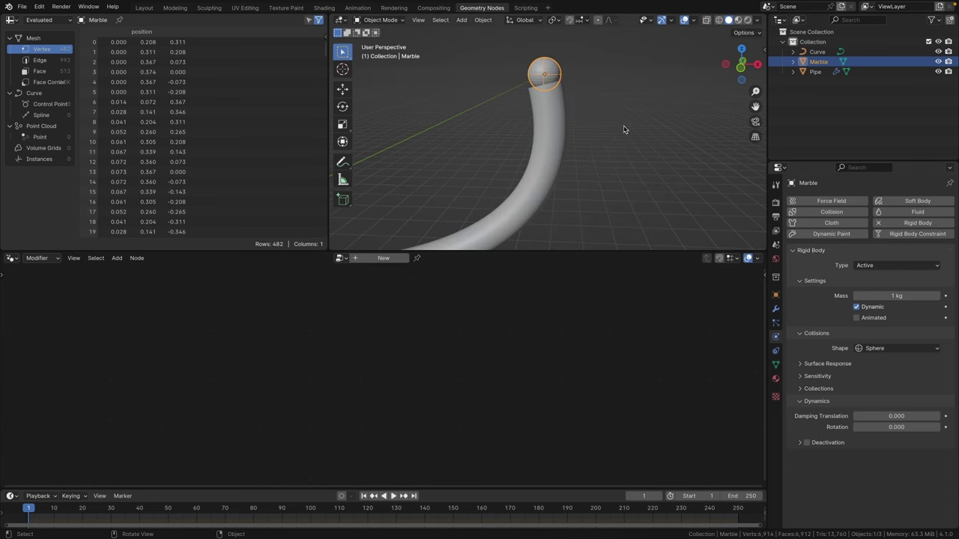
left_click(556, 137)
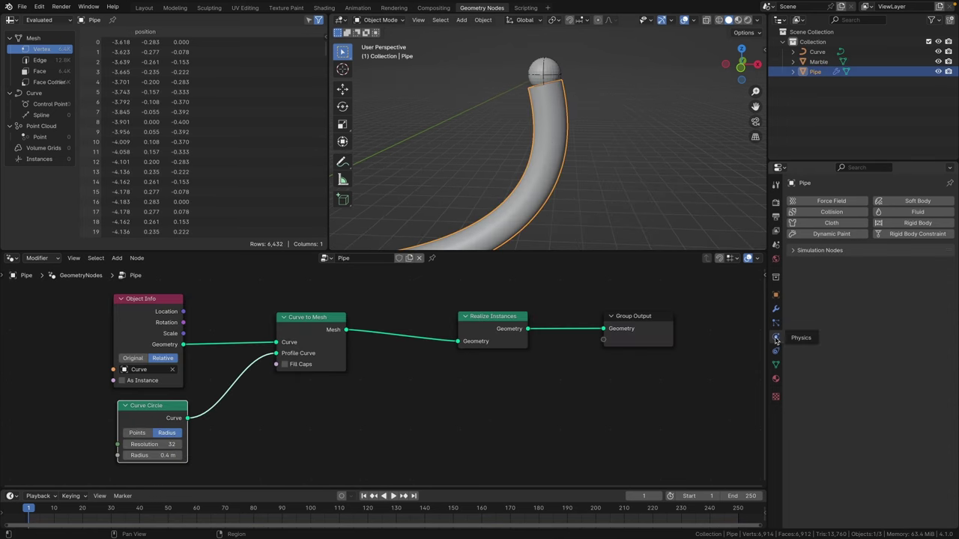
left_click(916, 223)
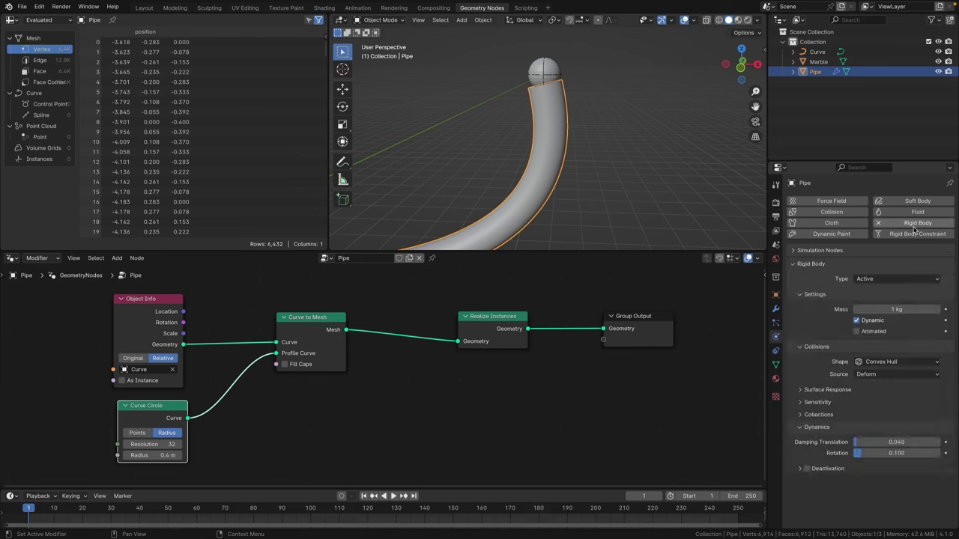
left_click(874, 280)
left_click(869, 302)
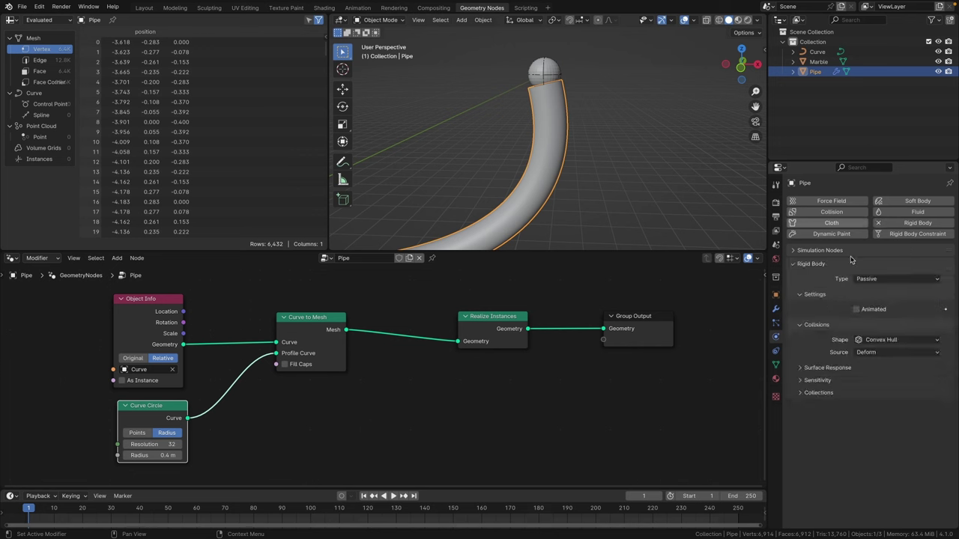
Set the Pipe rigid body's collision shape to Mesh and its source to Final
left_click(883, 341)
left_click(887, 418)
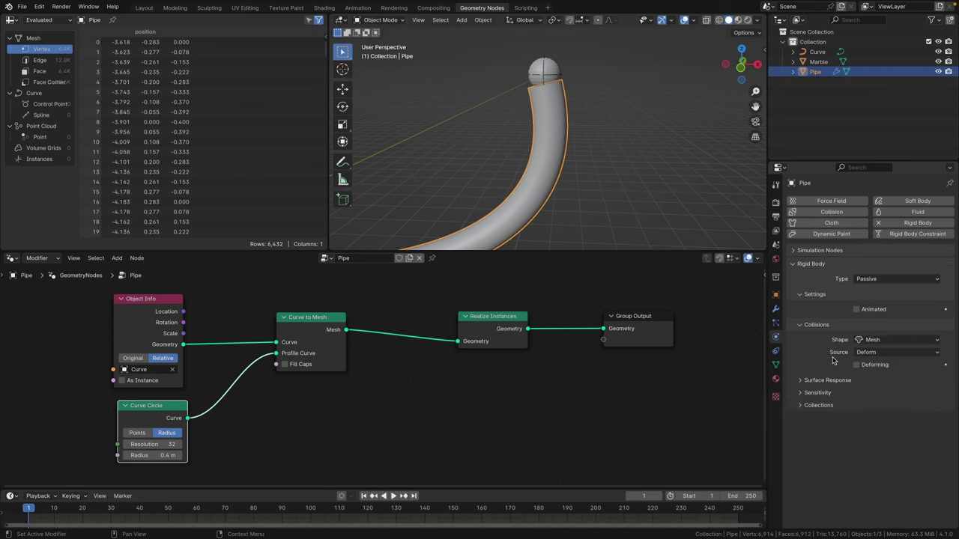
left_click(869, 352)
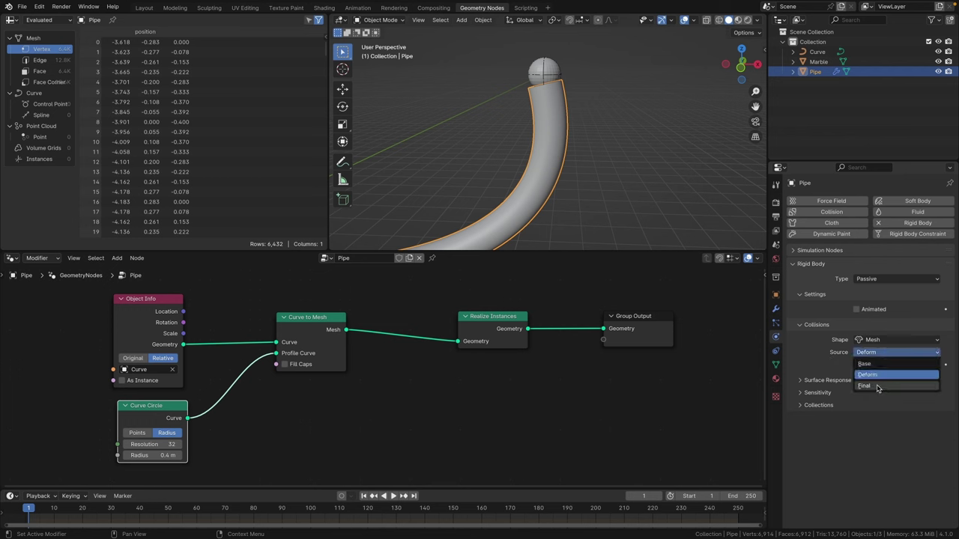
left_click(889, 388)
left_click(861, 354)
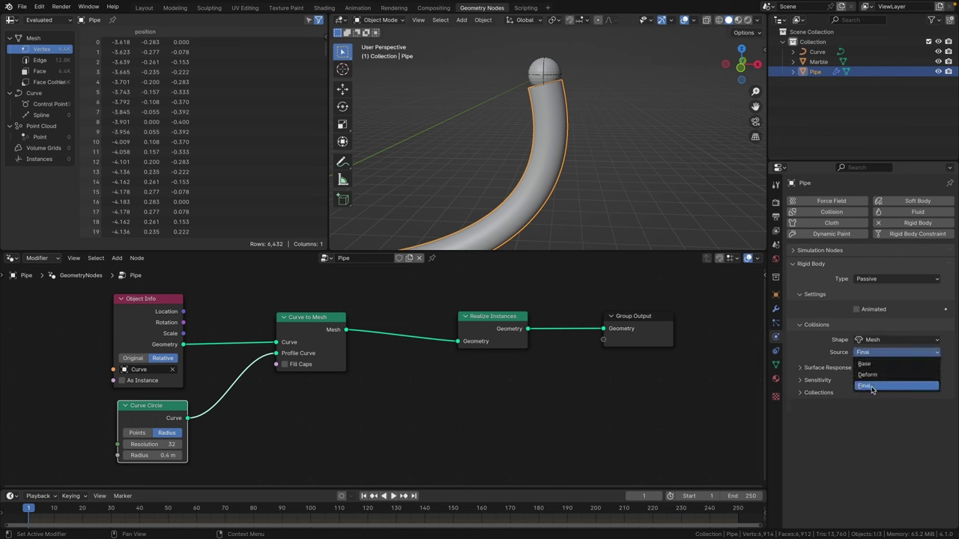
left_click(872, 387)
Show the scene in wireframe and play the simulation to examine how the marble travels through the pipe
middle_click_drag(586, 111, 674, 113)
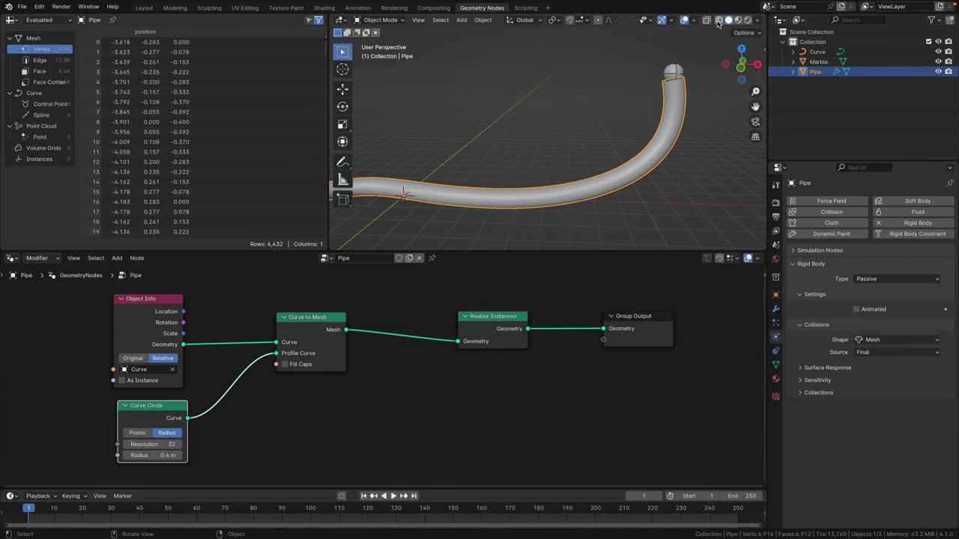
left_click(719, 20)
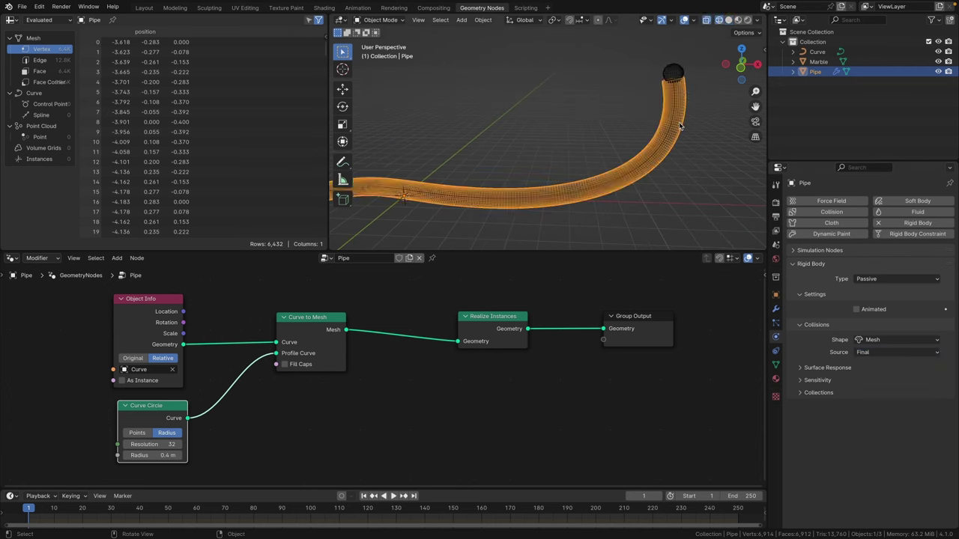
key("space")
middle_click_drag(644, 131, 584, 177)
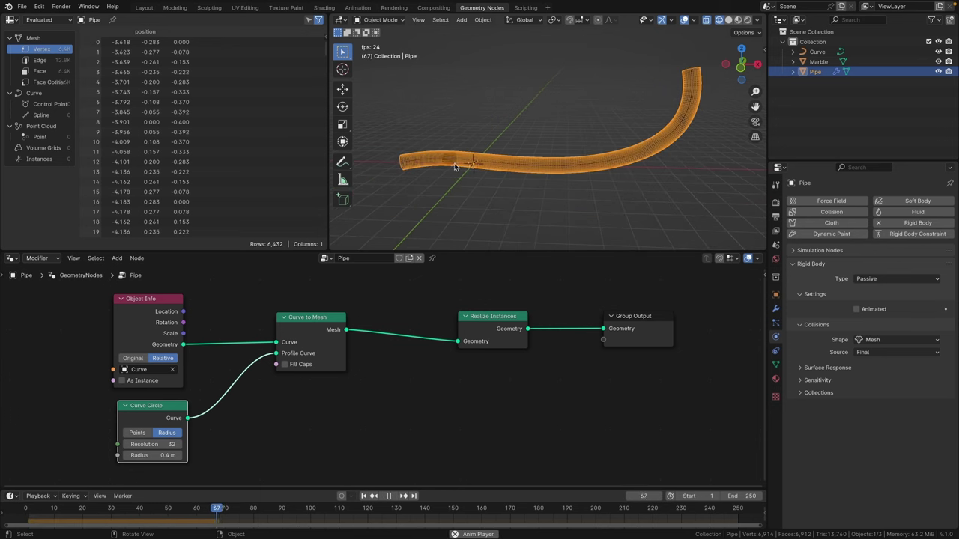
key("Escape")
key("space")
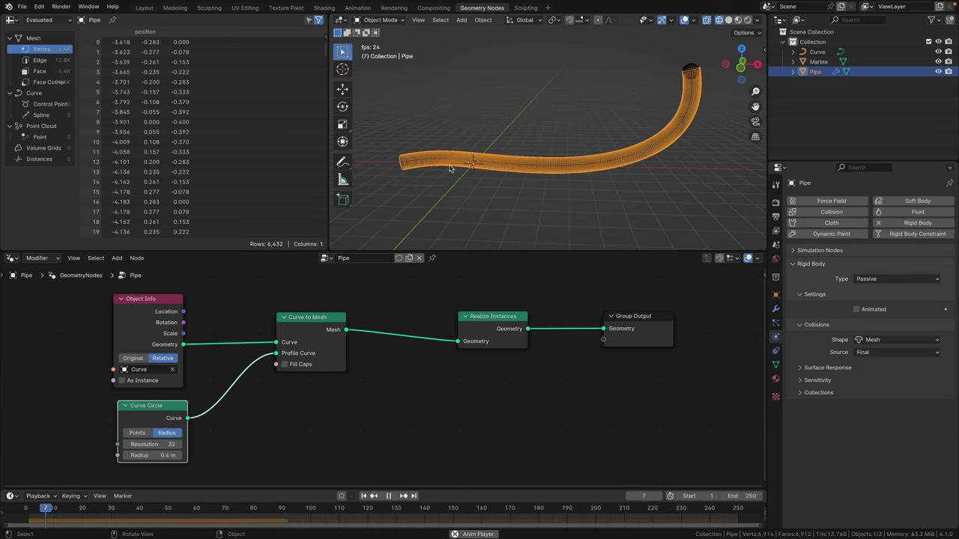
key("Escape")
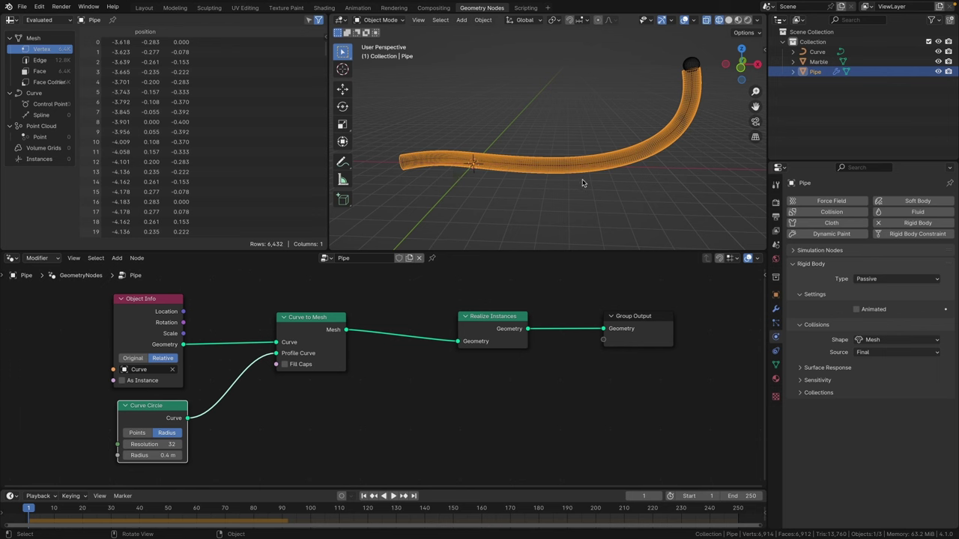
Save the current Blender file
middle_click_drag(583, 182, 618, 180)
key("ctrl+s")
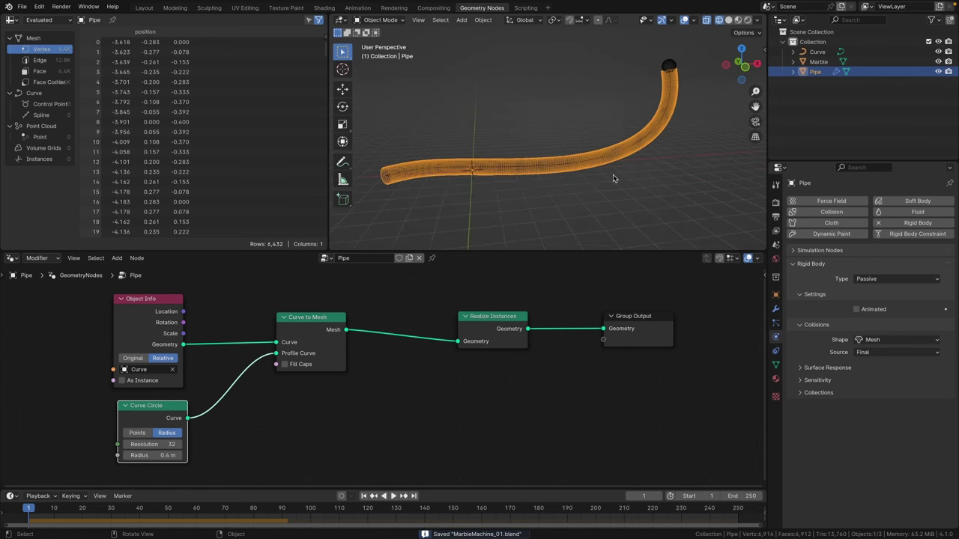
Duplicate the Pipe object in place and rename the copy Track
left_click(819, 61)
left_click(815, 72)
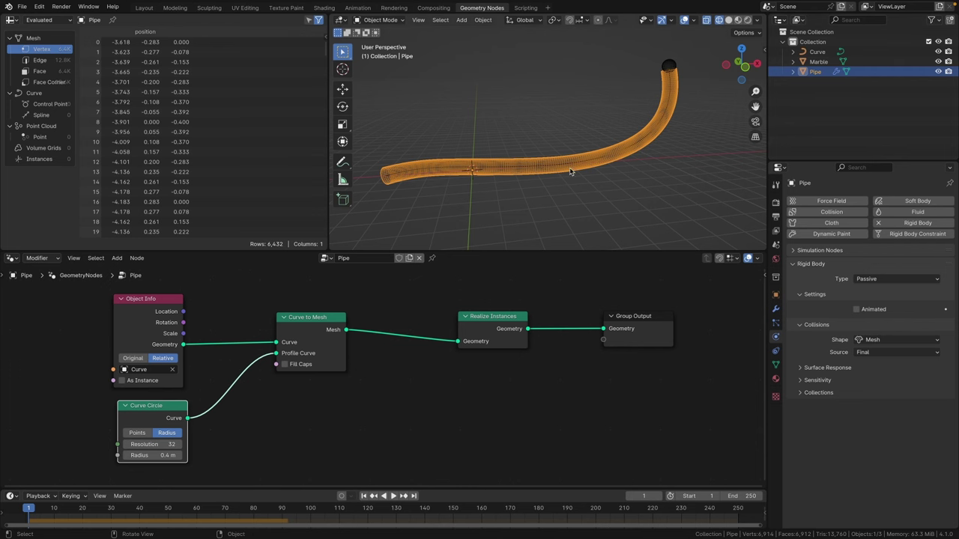
key("shift+d")
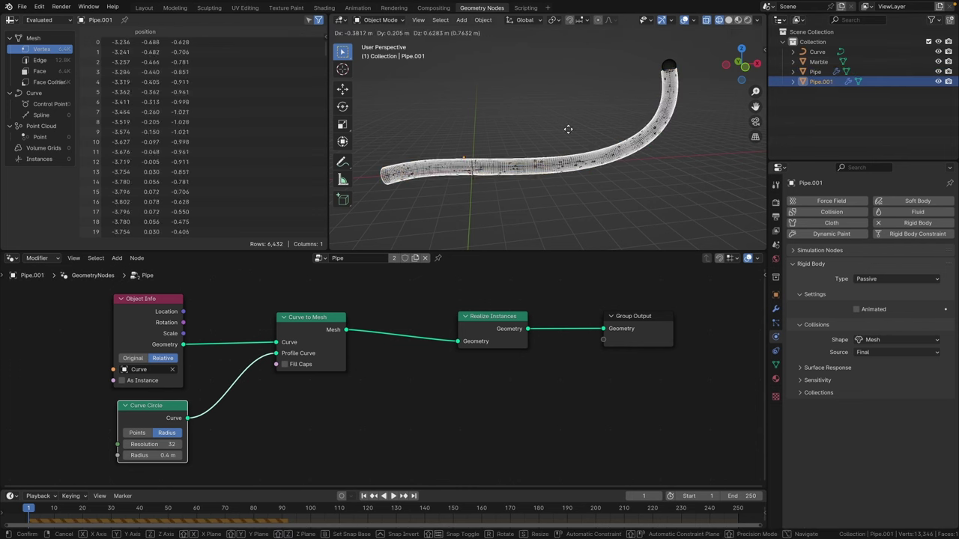
key("Escape")
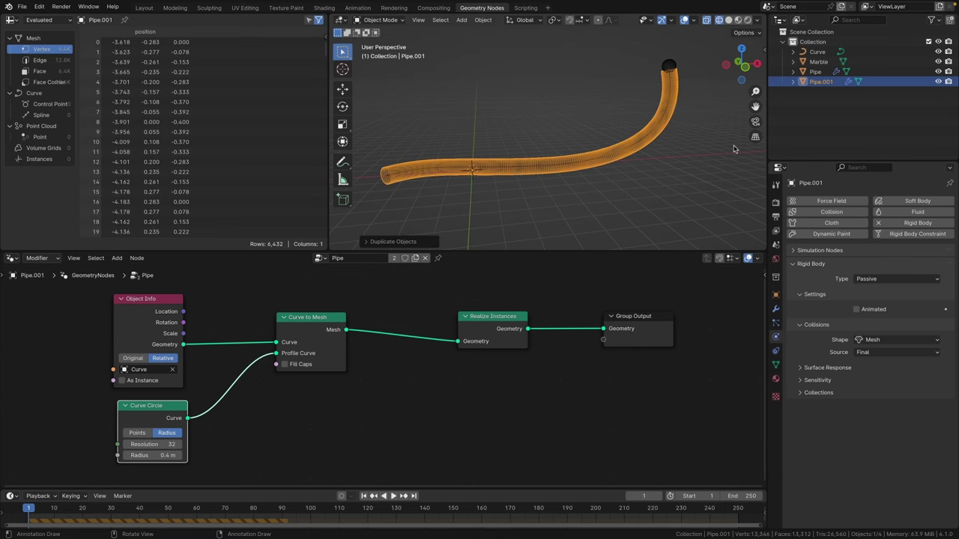
double_click(824, 82)
type("Track")
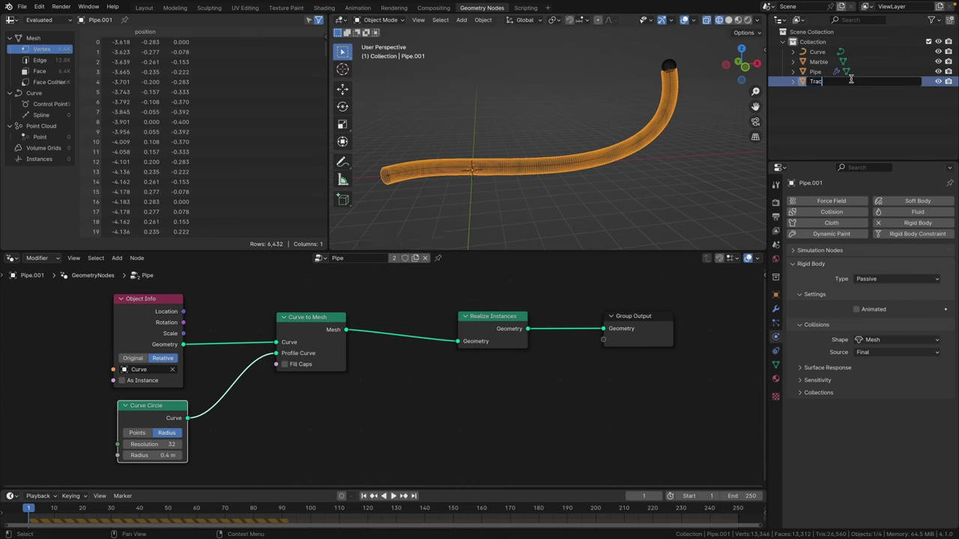
key("Return")
Remove the rigid body physics from the Track object
left_click(808, 118)
left_click(821, 83)
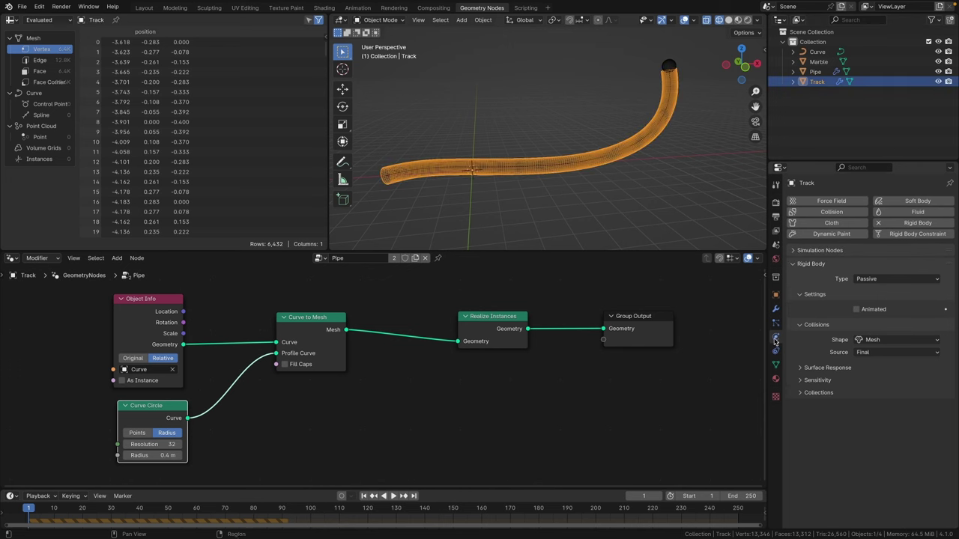
left_click(880, 223)
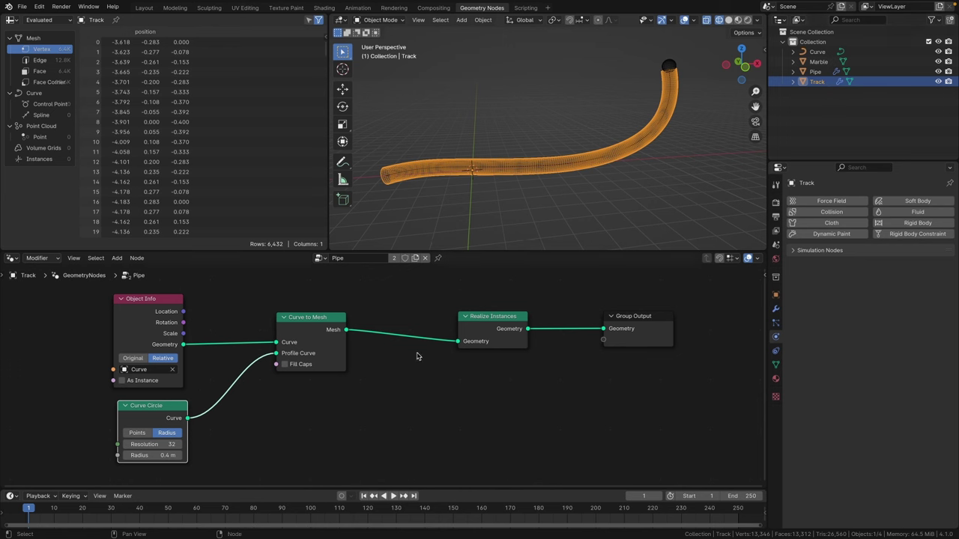
Make the Track object's geometry node group a single-user copy and rename it Track
key("Home")
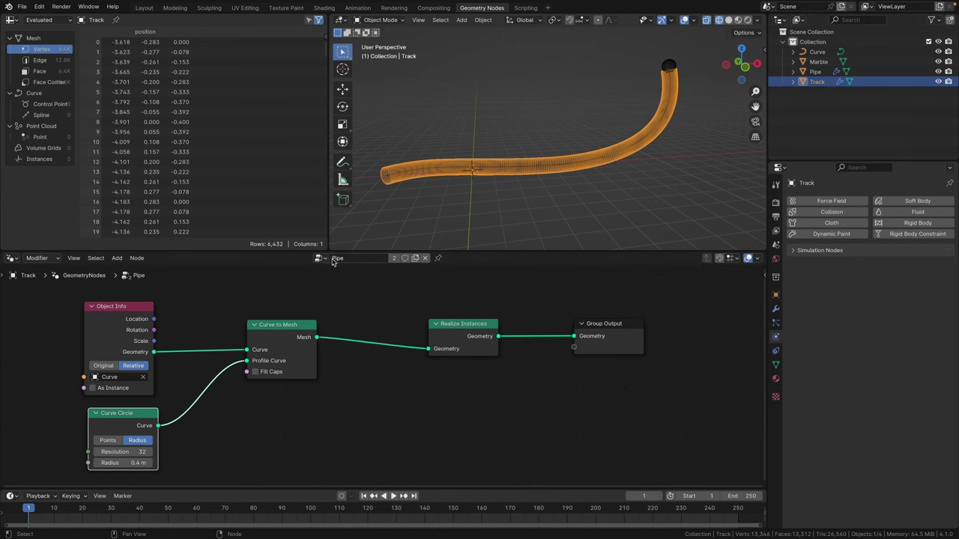
left_click(416, 259)
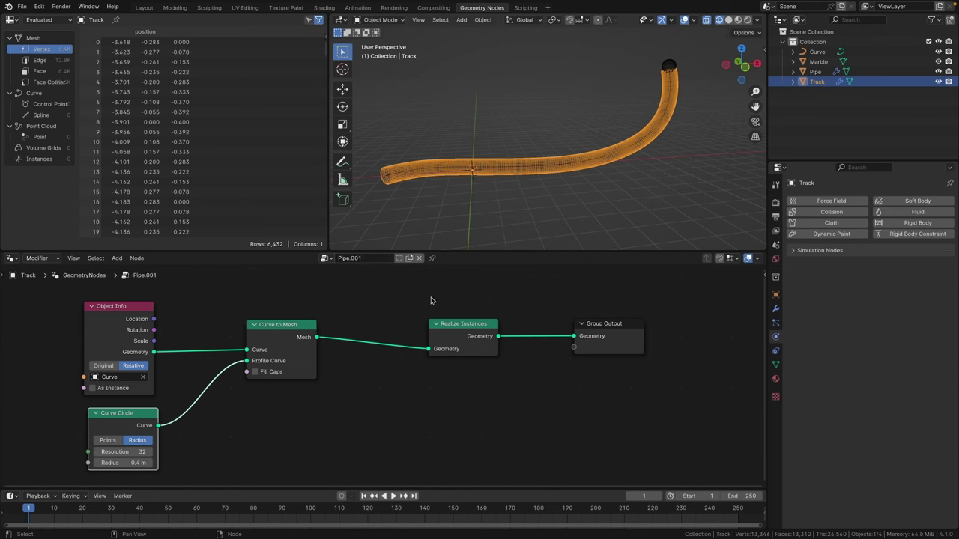
left_click(378, 259)
type("Track")
key("Return")
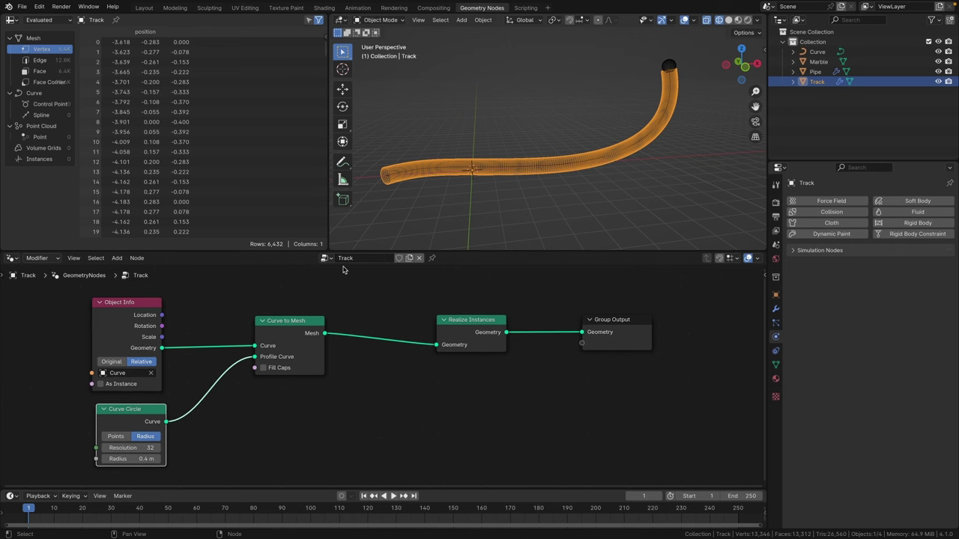
Delete the Realize Instances and Curve Circle nodes from the Track node tree, linking Curve to Mesh directly to Group Output
left_click(480, 323)
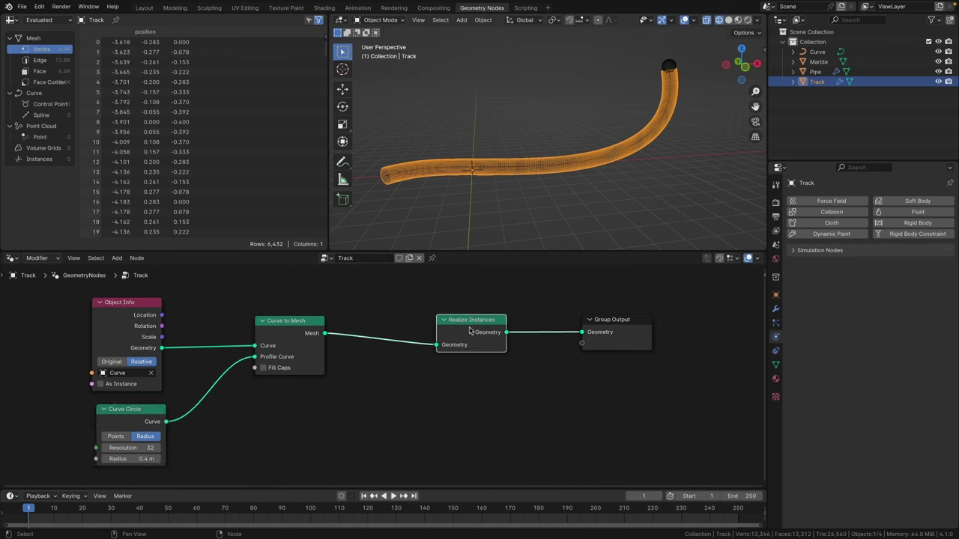
key("x")
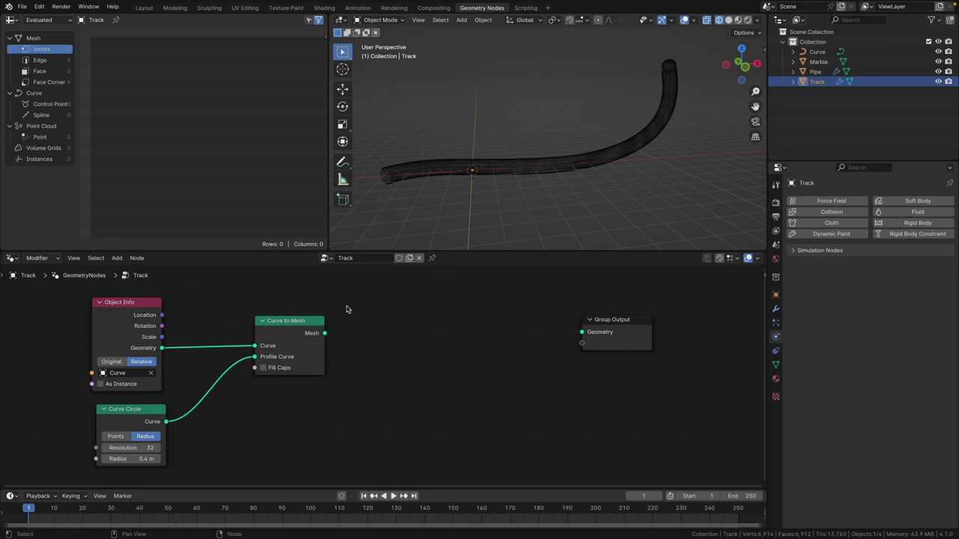
middle_click_drag(314, 323, 306, 329)
left_click_drag(317, 338, 382, 336)
middle_click_drag(382, 336, 444, 308)
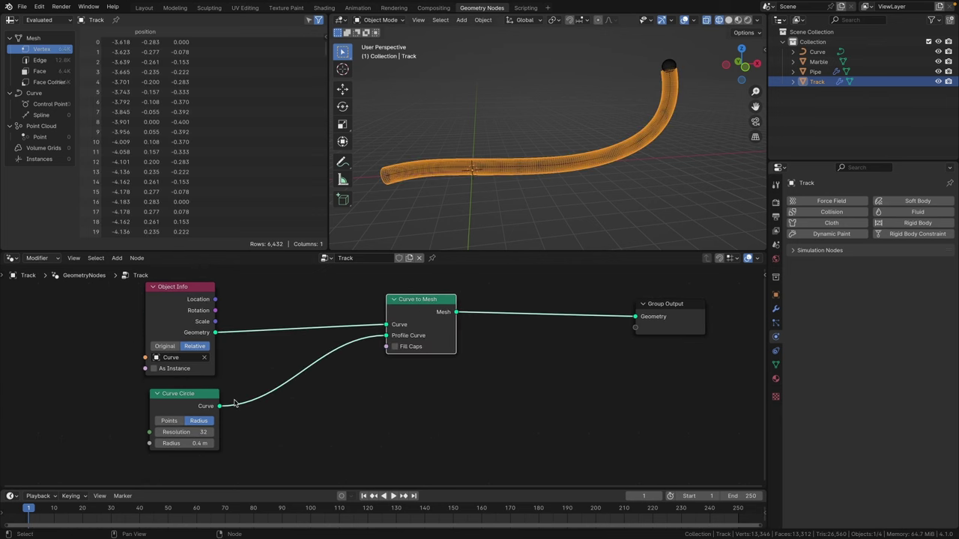
left_click(182, 400)
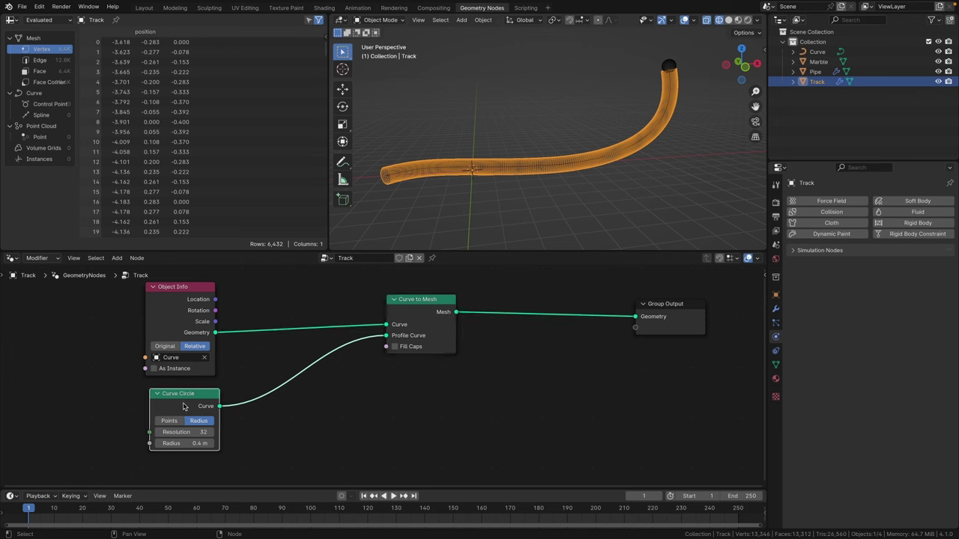
key("x")
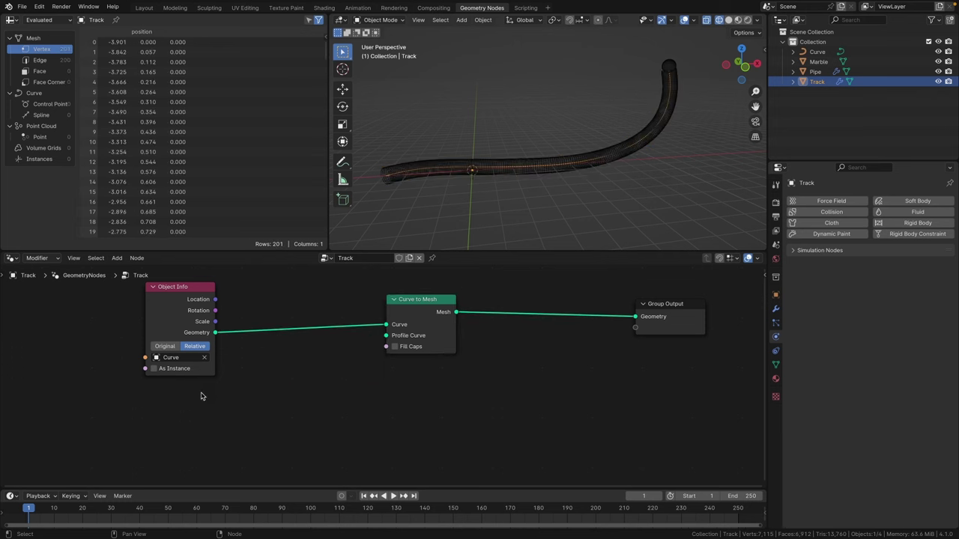
Enlarge the 3D viewport and add a Bézier circle with a radius of about 0.1 m at the world origin
left_click_drag(225, 253, 225, 316)
middle_click_drag(554, 173, 586, 152)
left_click(568, 206)
middle_click_drag(567, 205, 549, 220)
key("shift+a")
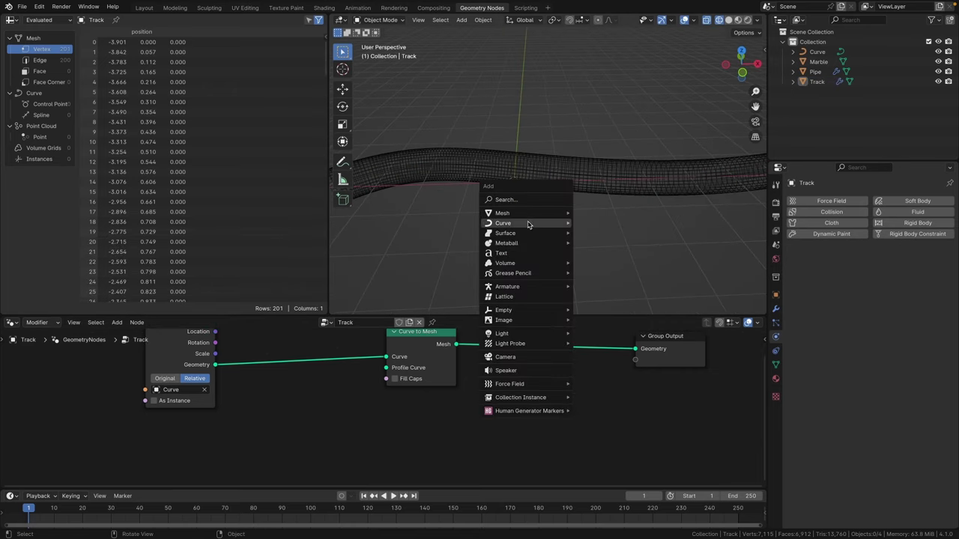
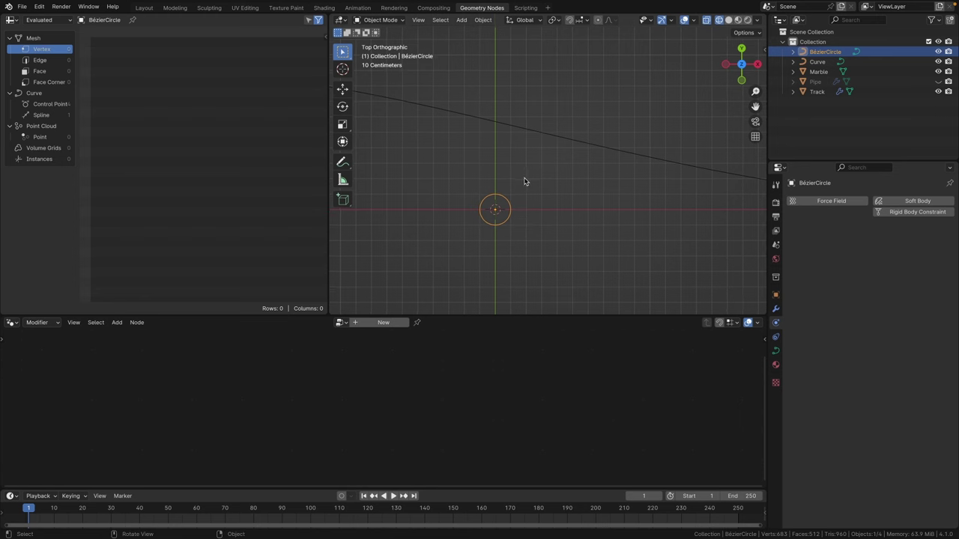
Move the Bézier circle about 0.3 m along positive Y with grid snapping
key("g")
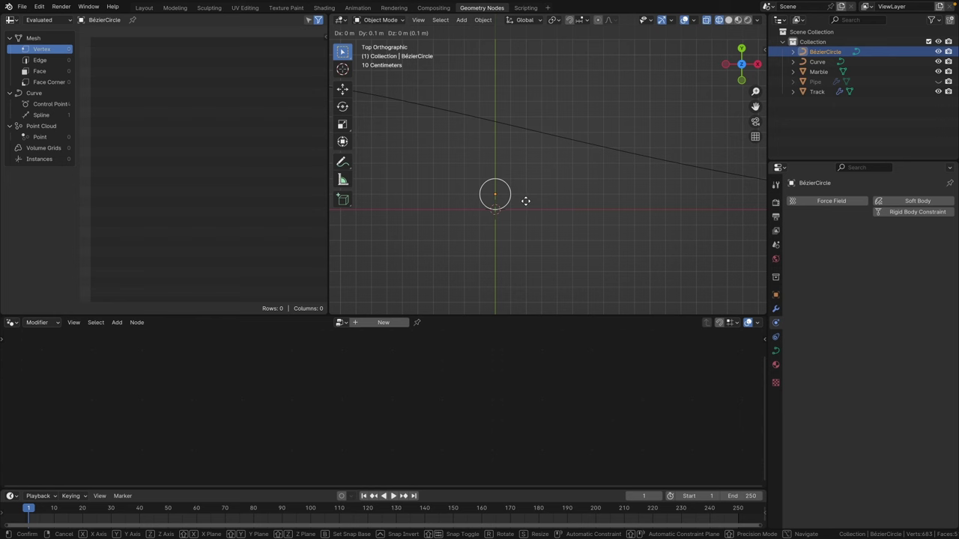
left_click(528, 169)
scroll(533, 188, "up", 3)
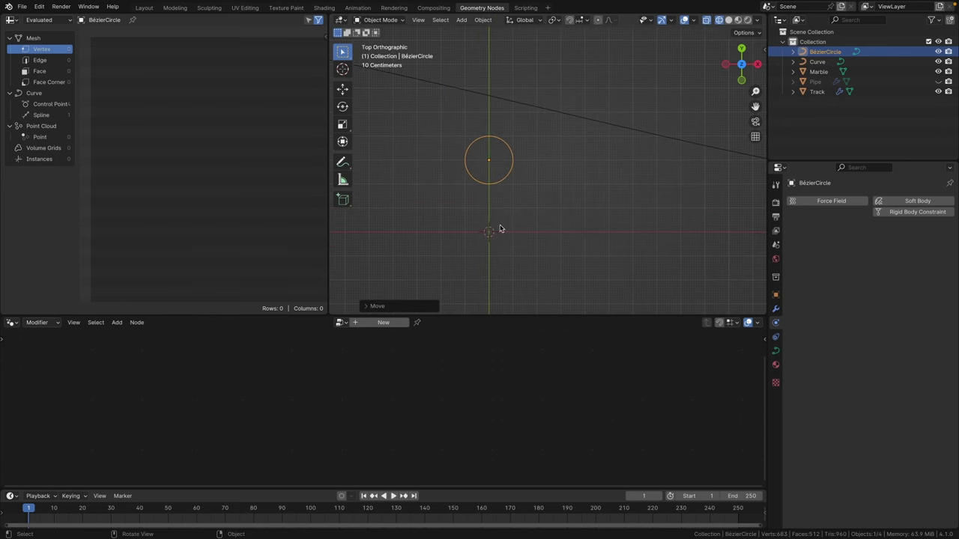
Duplicate the Bézier circle twice, placing the copies on the X axis 0.3 m to either side of the origin
scroll(510, 234, "down", 2)
key("shift+d")
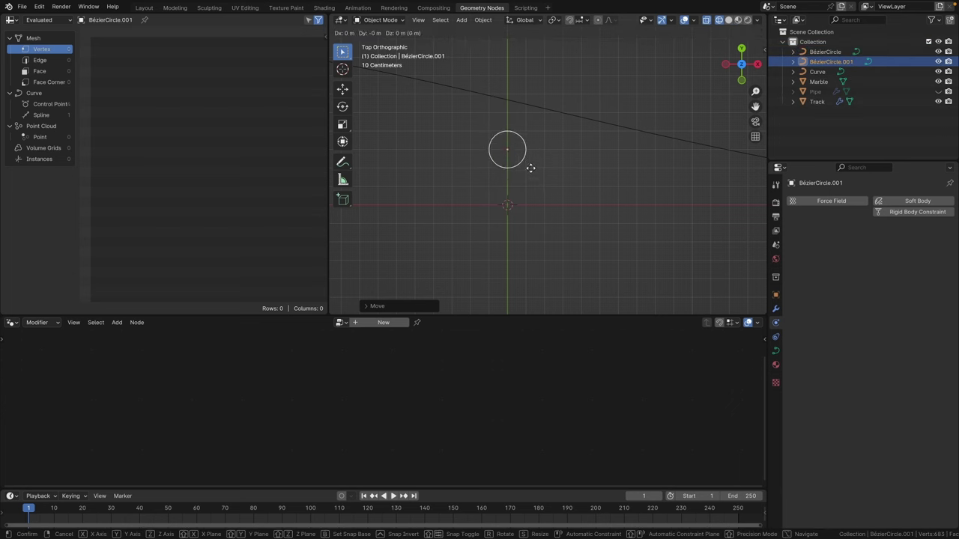
key("ctrl")
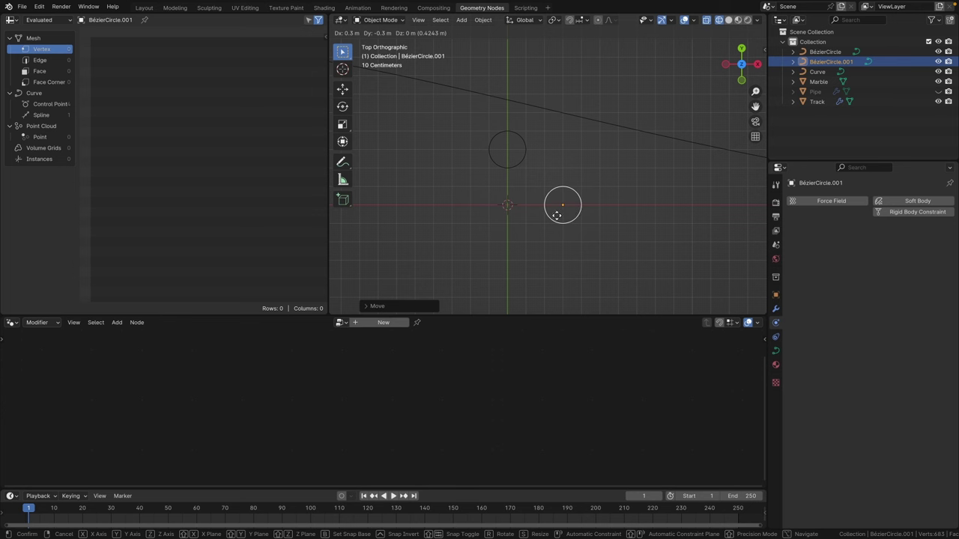
left_click(578, 216)
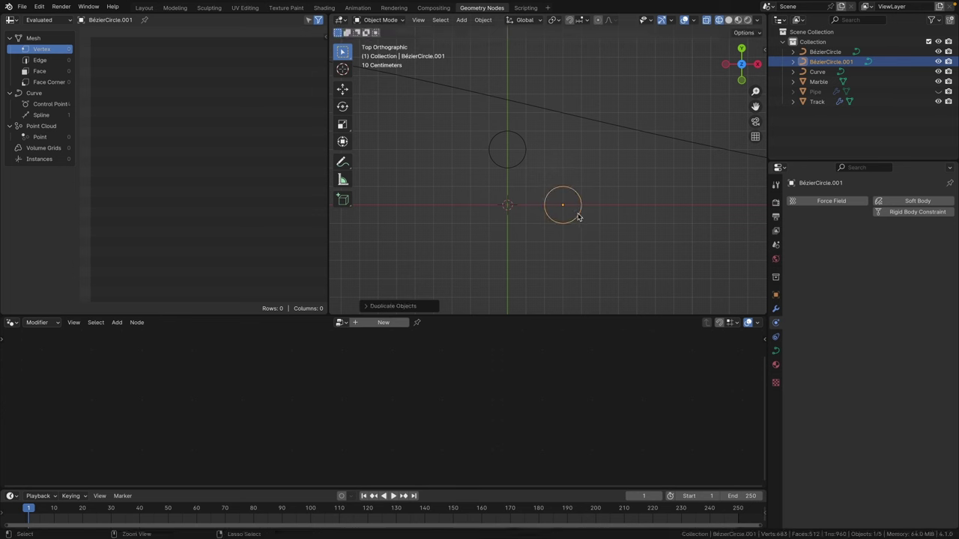
left_click(550, 218)
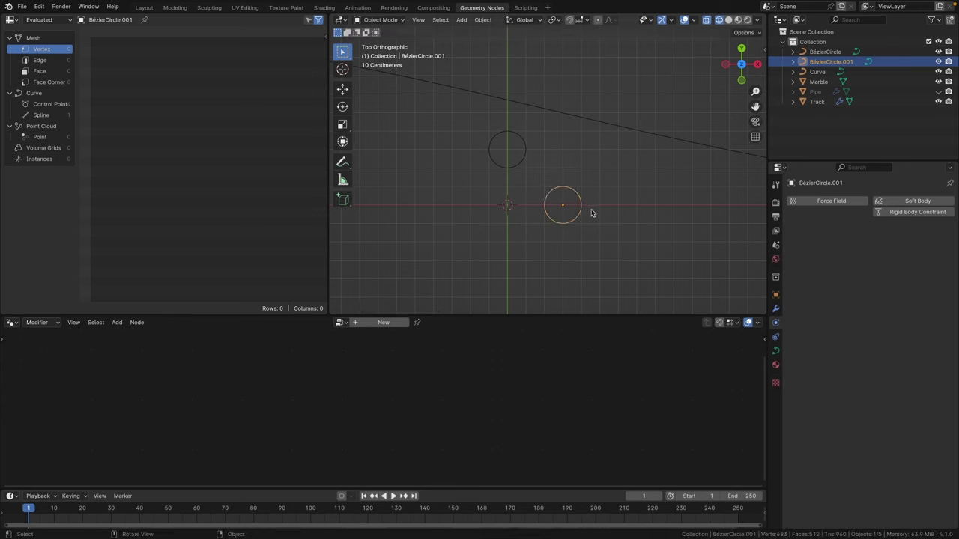
key("shift+d")
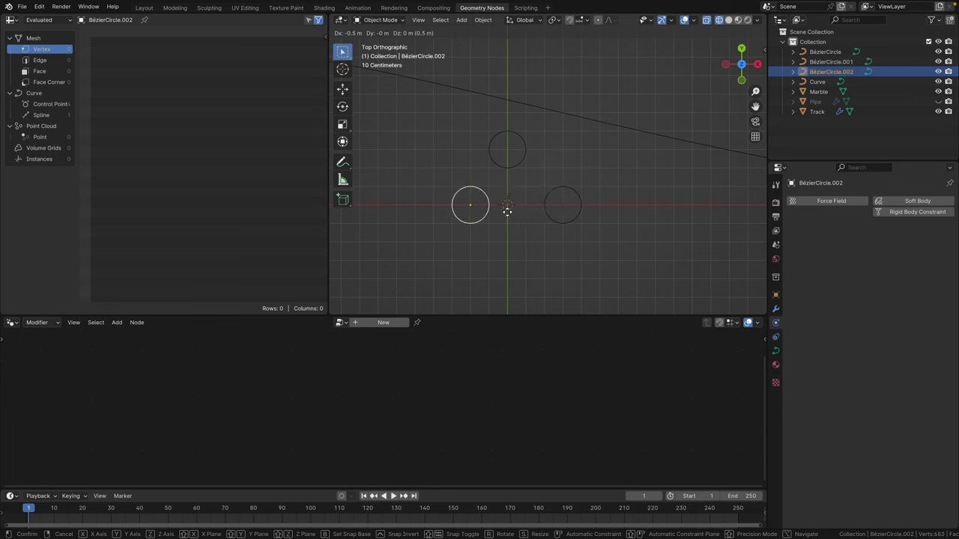
left_click(482, 210)
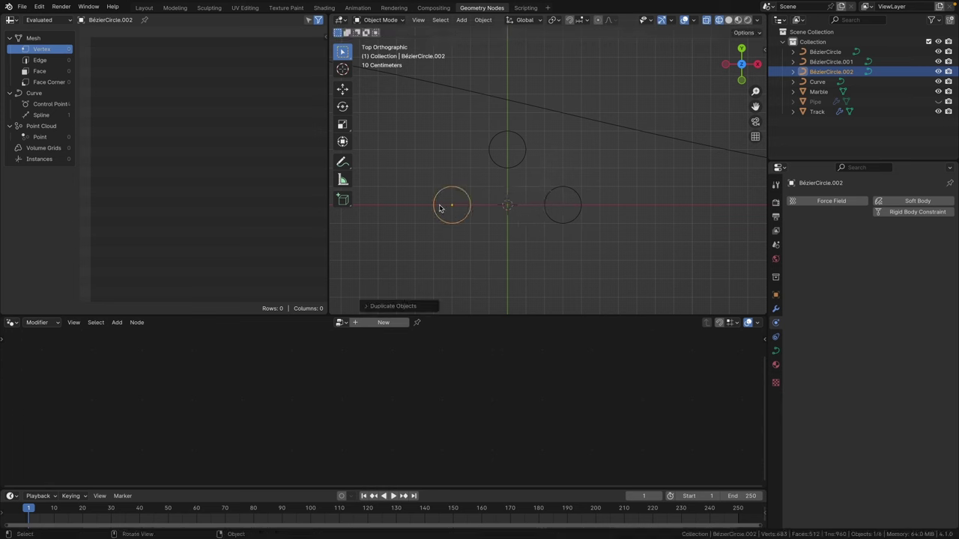
Join the three Bézier circles into a single curve object
middle_click_drag(547, 199, 508, 186)
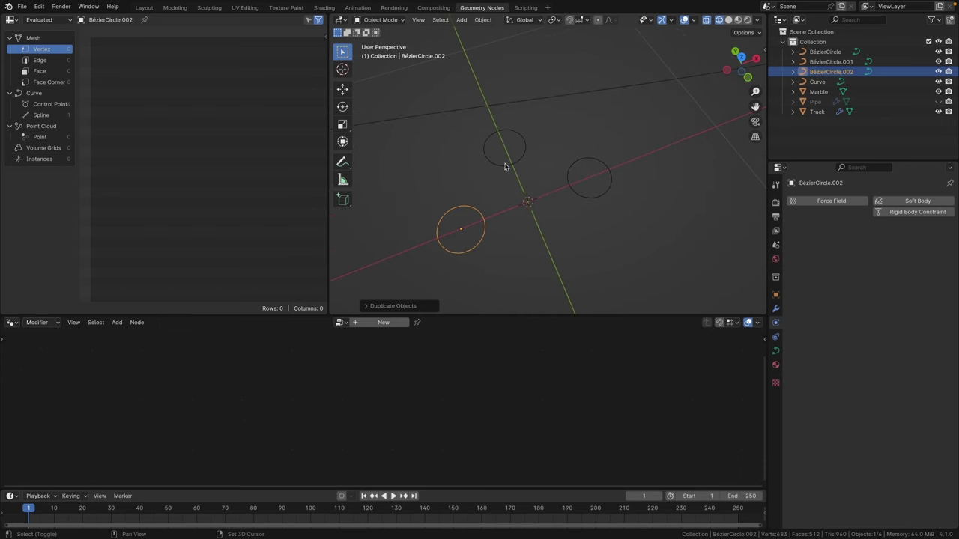
left_click(505, 167, "shift")
left_click(577, 188, "shift")
right_click(567, 190)
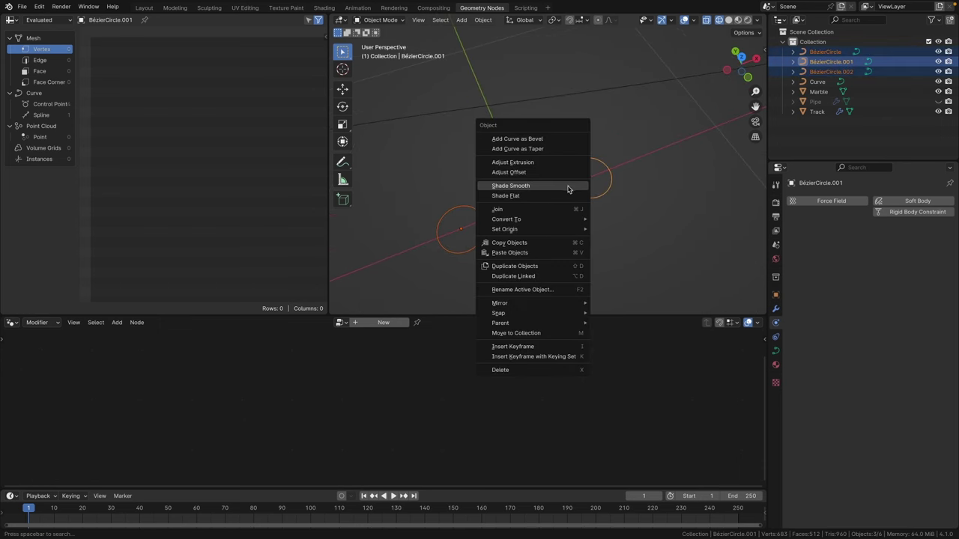
left_click(524, 208)
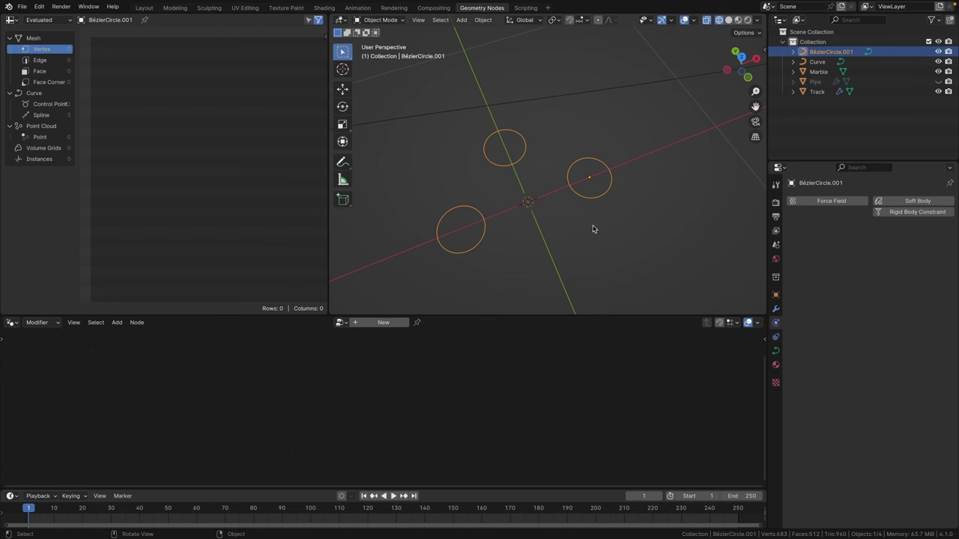
middle_click_drag(575, 199, 607, 207)
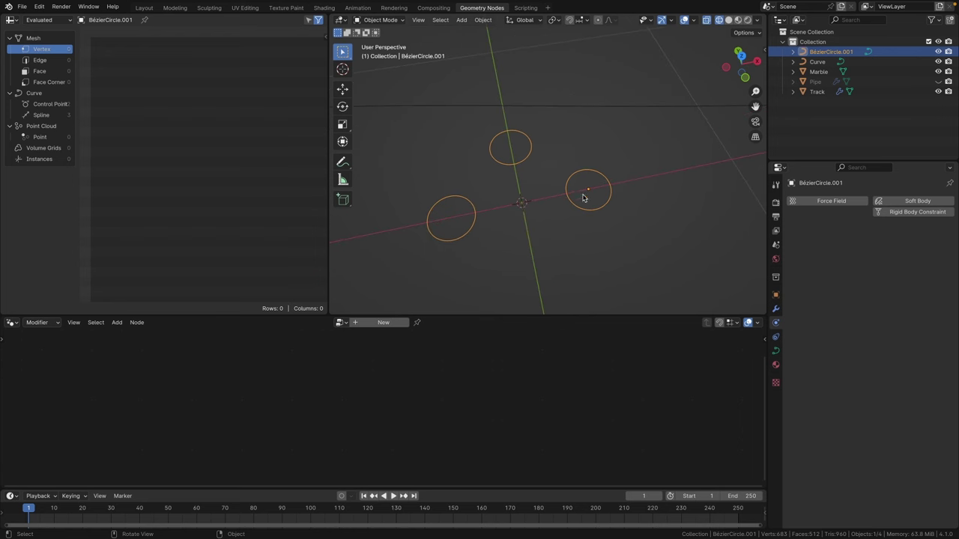
key("r")
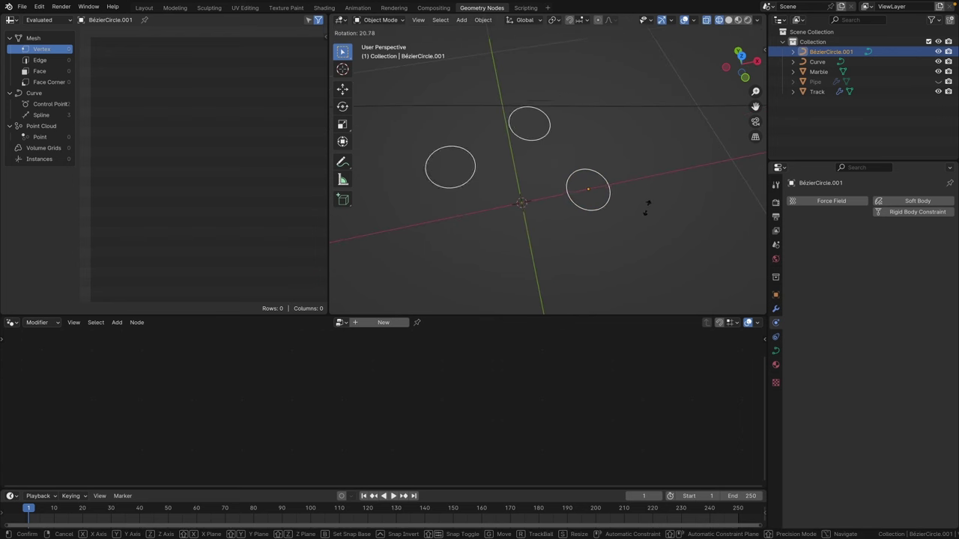
key("Escape")
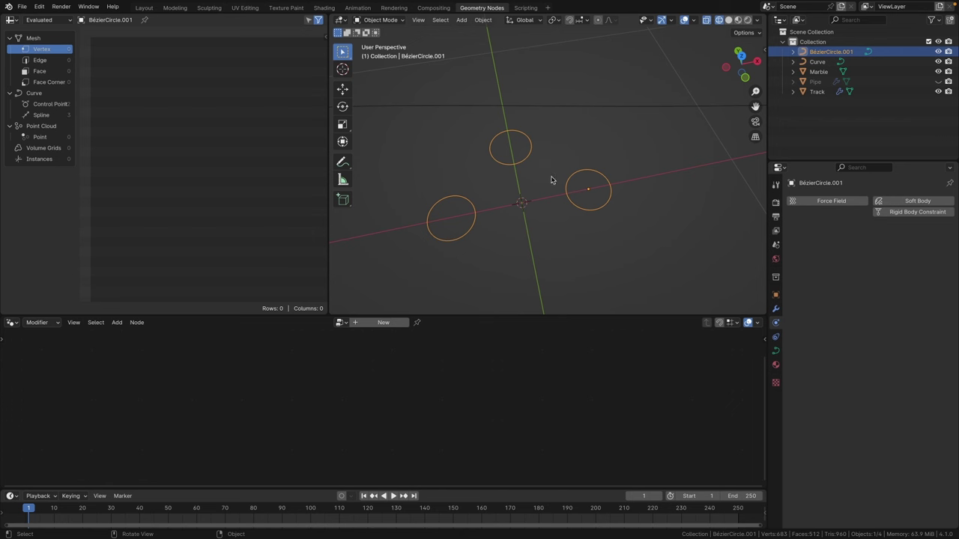
Set the joined circle curve's origin to its geometry and test its rotation about the new pivot
left_click(586, 156)
left_click(491, 167)
right_click(523, 164)
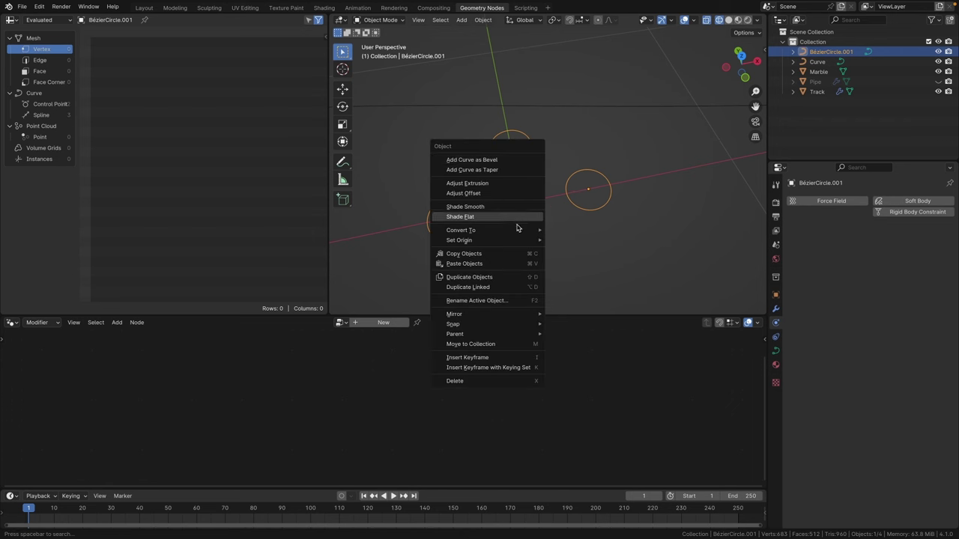
mouse_move(504, 243)
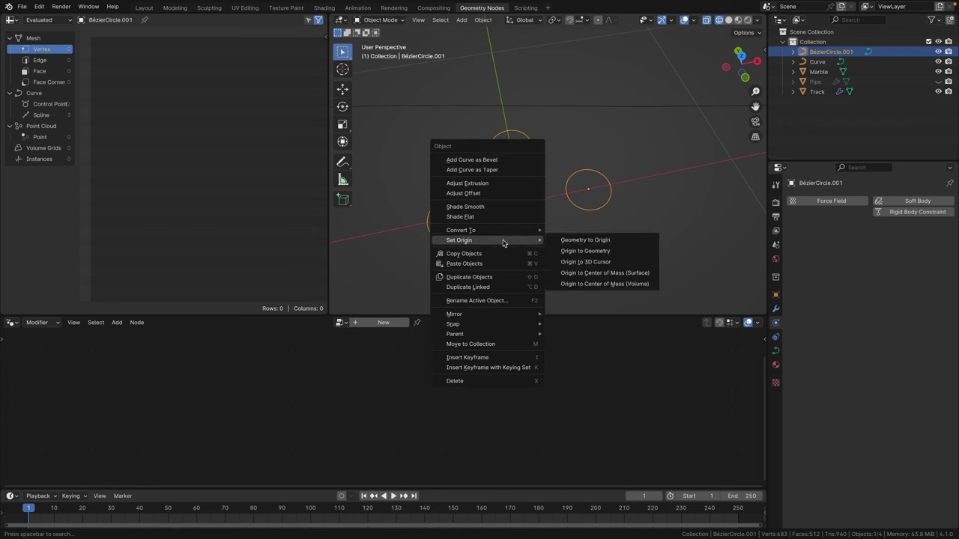
left_click(611, 252)
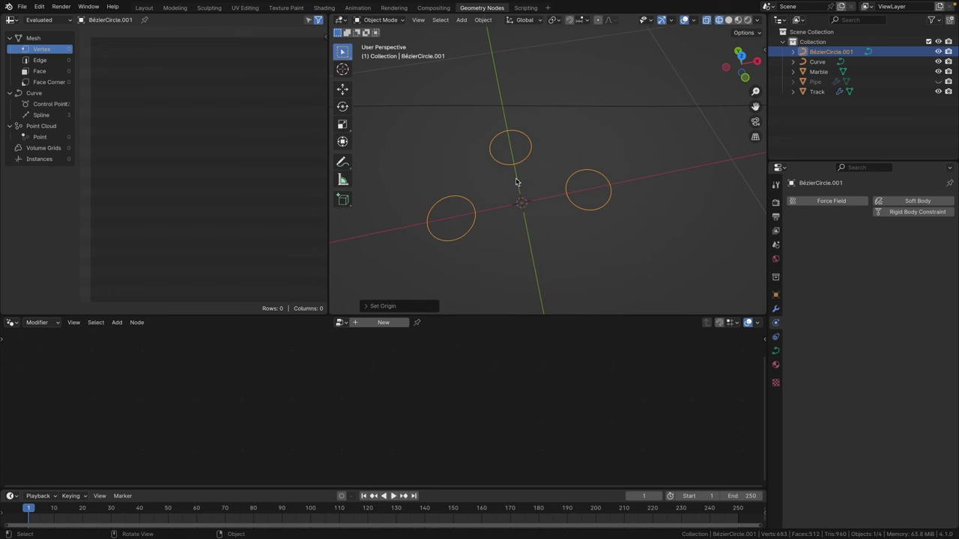
key("r")
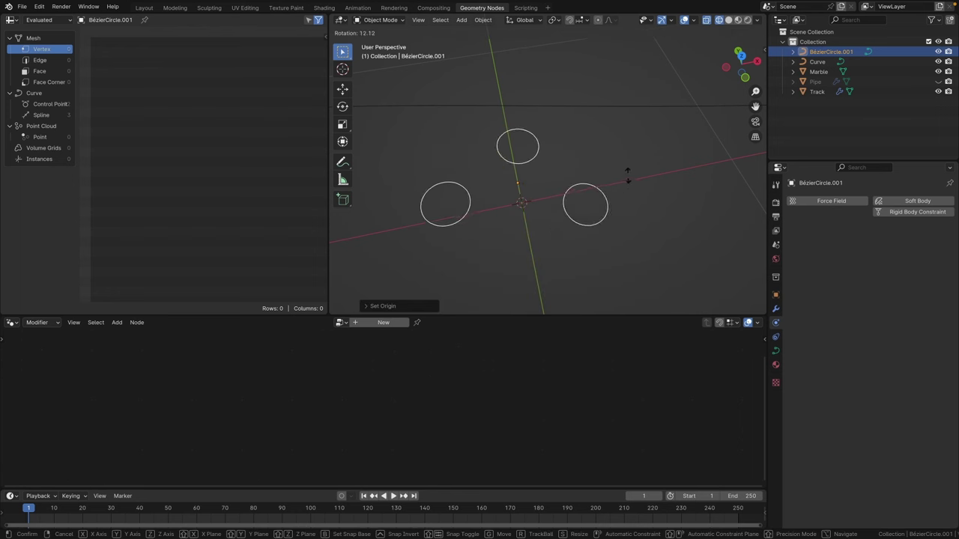
left_click(620, 191)
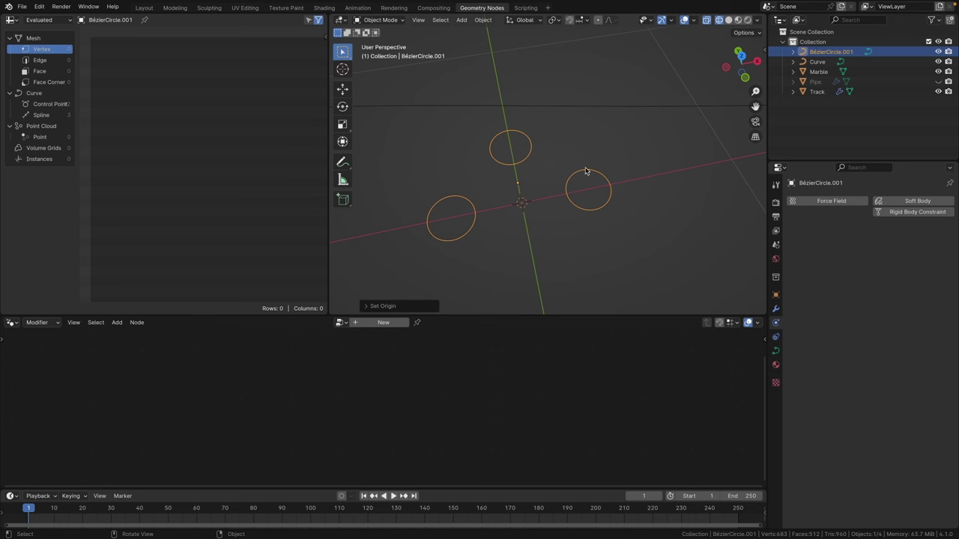
Apply the scale of the joined three-circle curve and rename the object TrackProfile
key("ctrl+a")
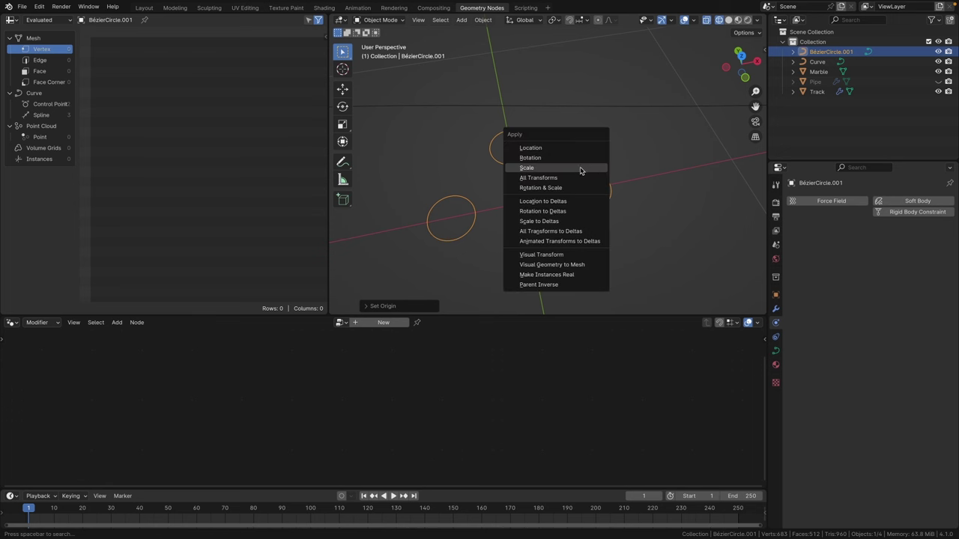
left_click(536, 168)
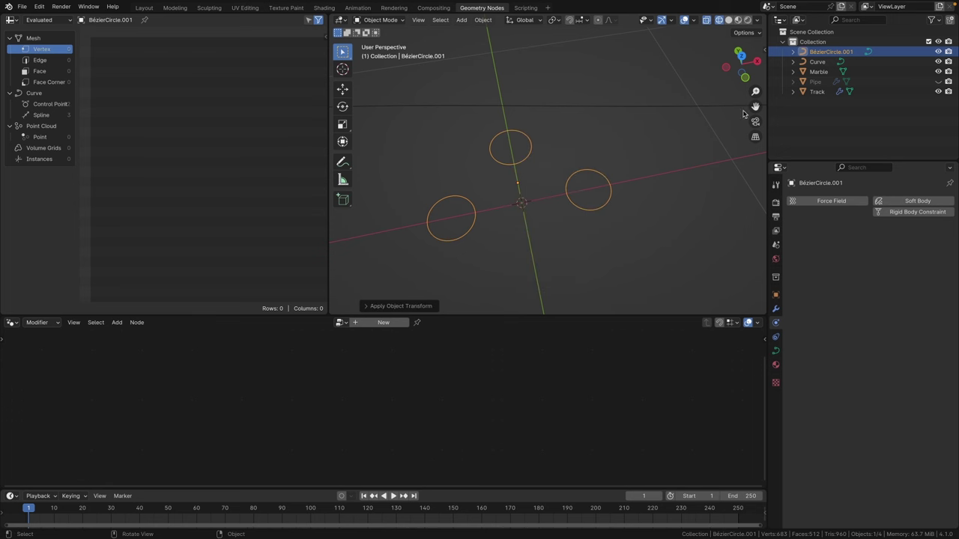
double_click(831, 52)
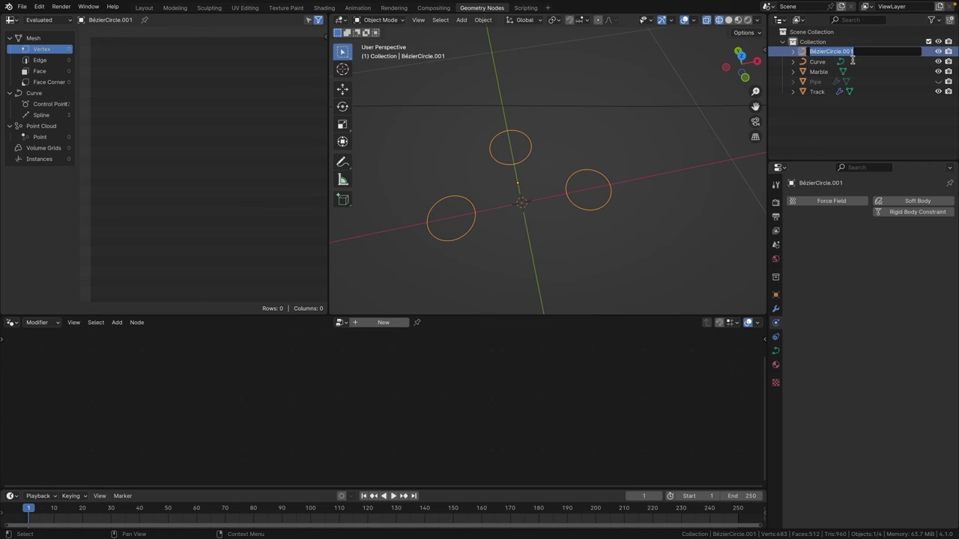
type("TrackProfile")
key("Return")
Unhide the Pipe object to compare it with the track profile
scroll(604, 143, "down", 9)
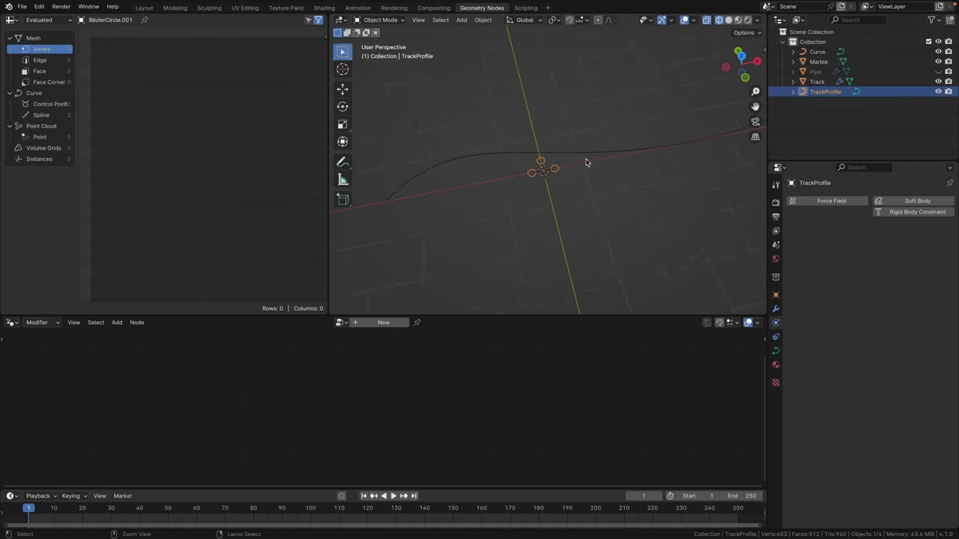
left_click(938, 71)
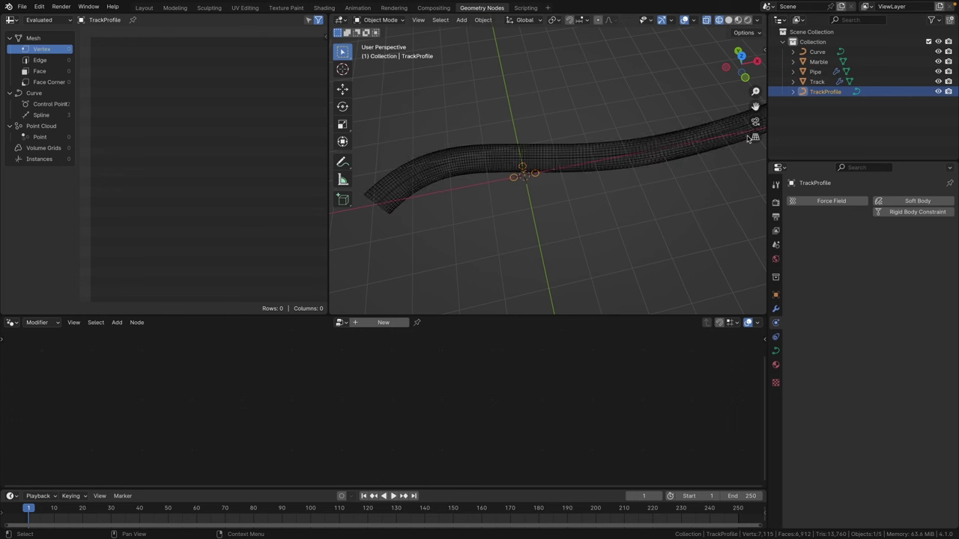
middle_click_drag(750, 140, 693, 143)
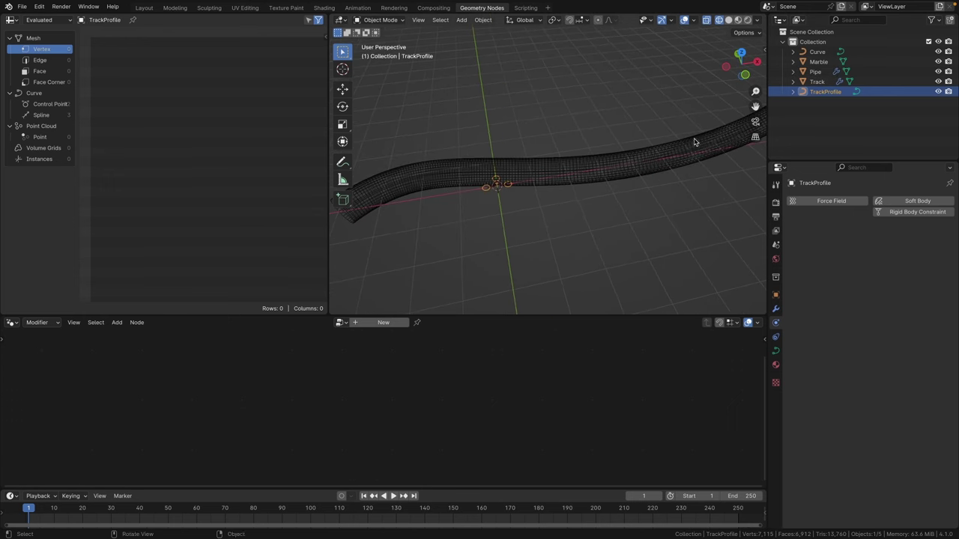
Add TrackProfile to the Track object's node tree as an Object Info node and connect its Geometry to Curve to Mesh's Profile Curve
left_click(817, 81)
key("Home")
left_click_drag(389, 320, 345, 253)
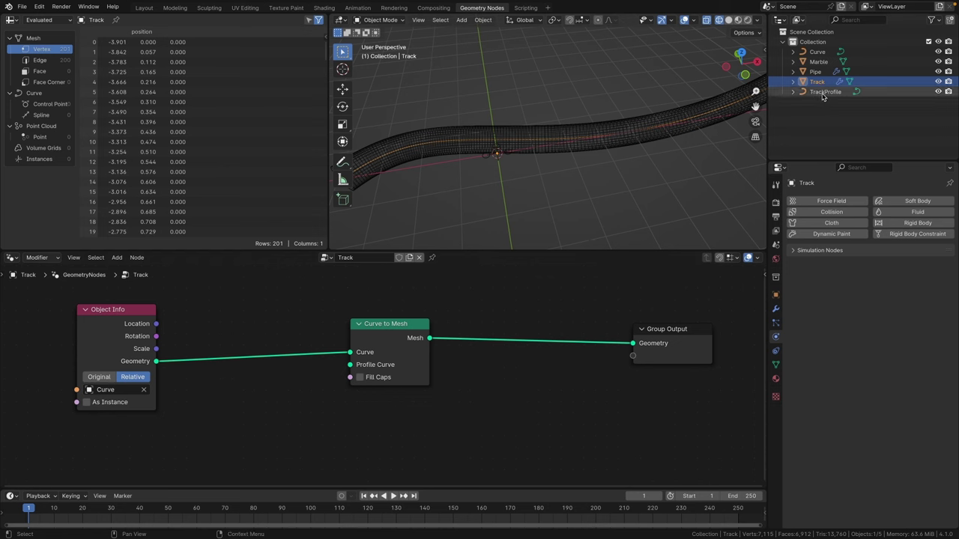
left_click_drag(823, 95, 286, 436)
left_click(236, 411)
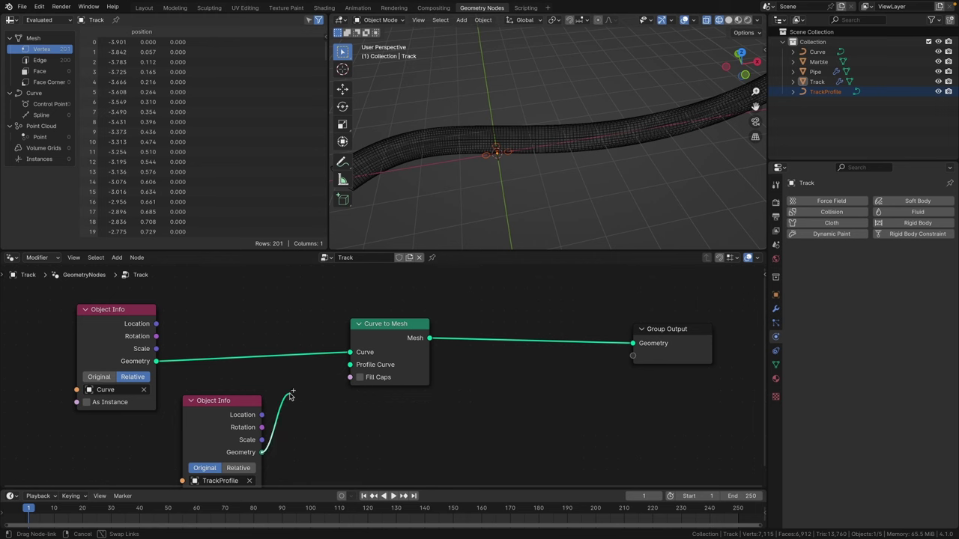
left_click_drag(291, 396, 350, 366)
Set the TrackProfile Object Info node's transform space to Relative
scroll(492, 366, "up", 2)
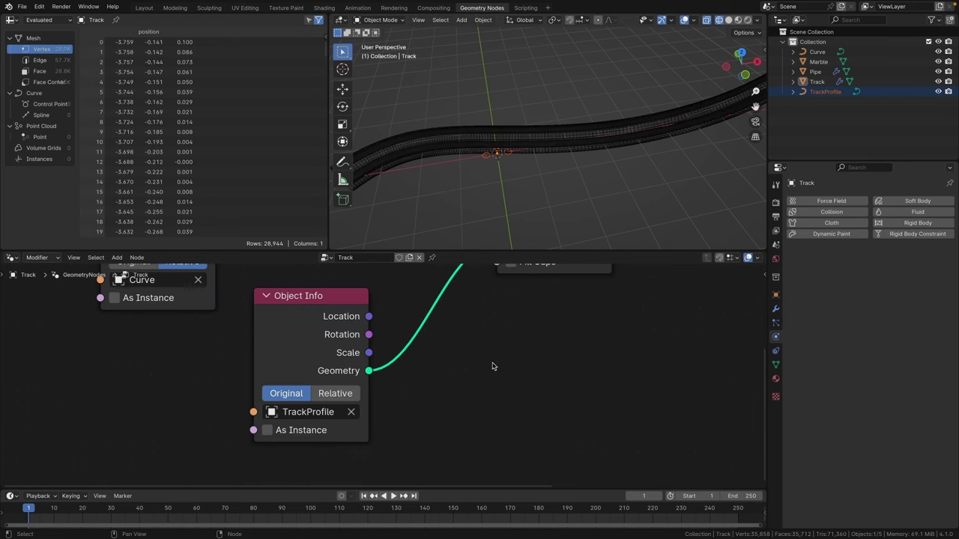
scroll(471, 371, "left", 1, "ctrl")
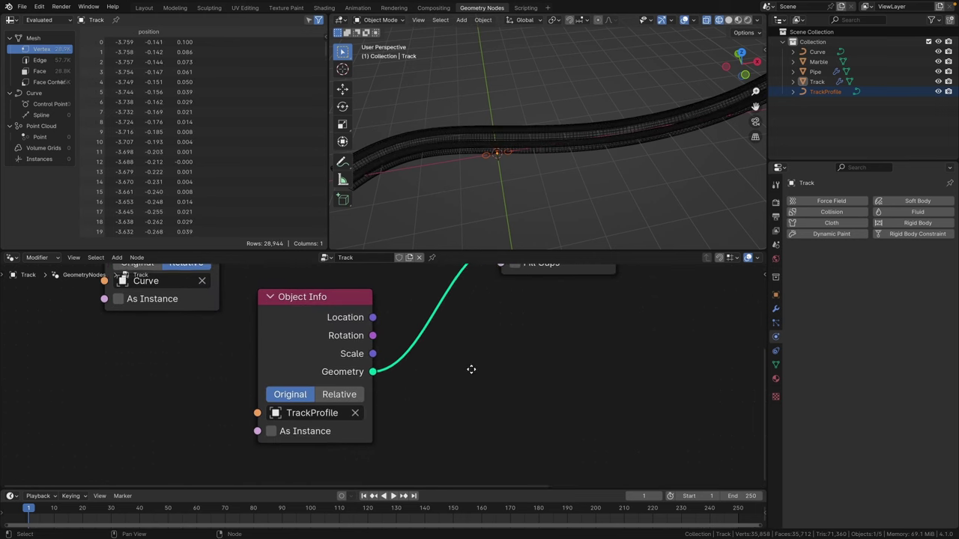
left_click(355, 395)
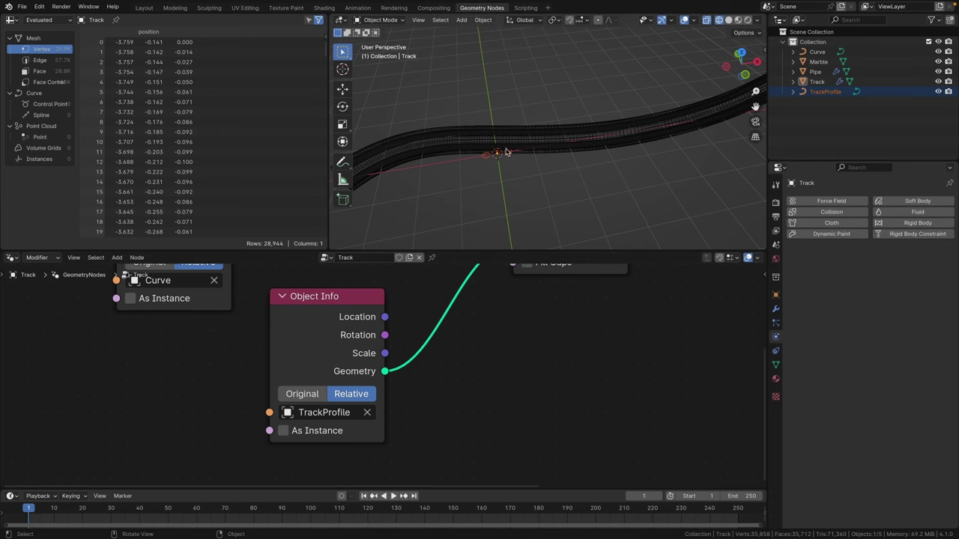
Hide the Pipe and preview the Marble's simulation close up against the visible track, returning to frame 1
middle_click_drag(506, 152, 555, 165)
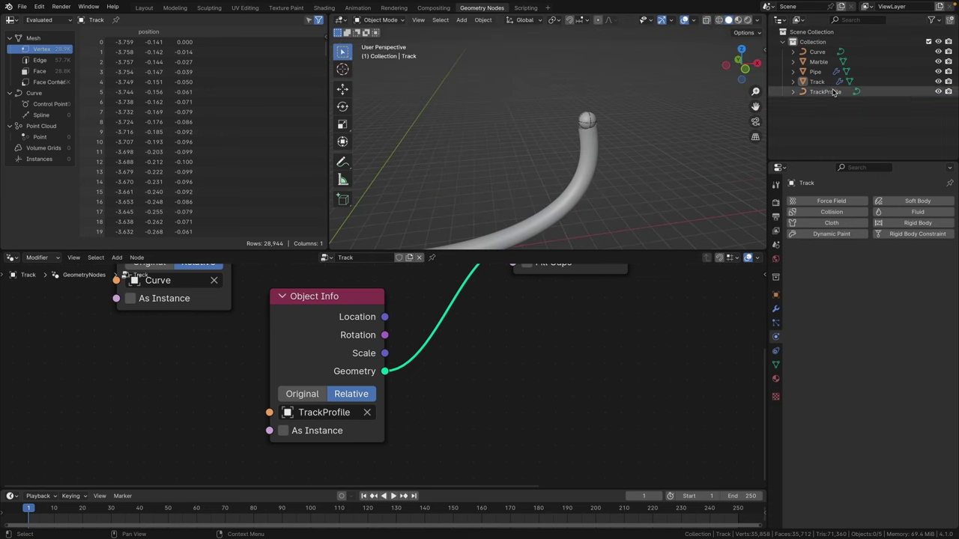
left_click(938, 72)
left_click(596, 158)
left_click(592, 122)
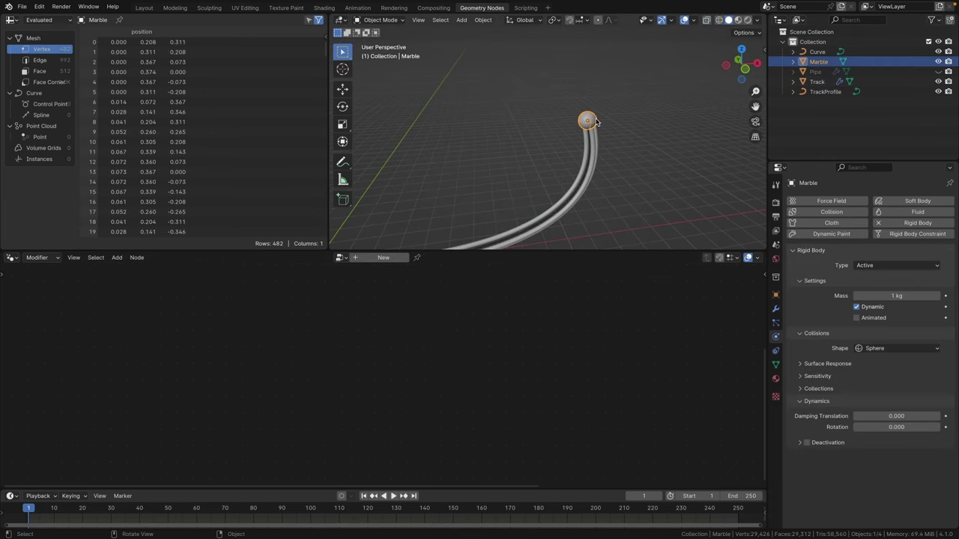
key("KP_Decimal")
middle_click_drag(595, 122, 515, 167)
key("space")
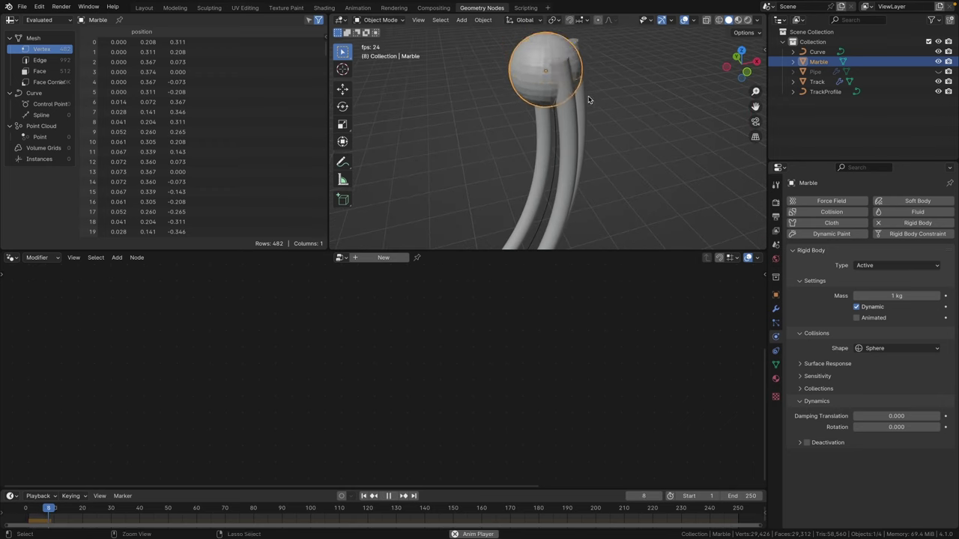
key("space")
middle_click_drag(590, 85, 645, 128)
scroll(554, 104, "down", 4)
key("shift+Left")
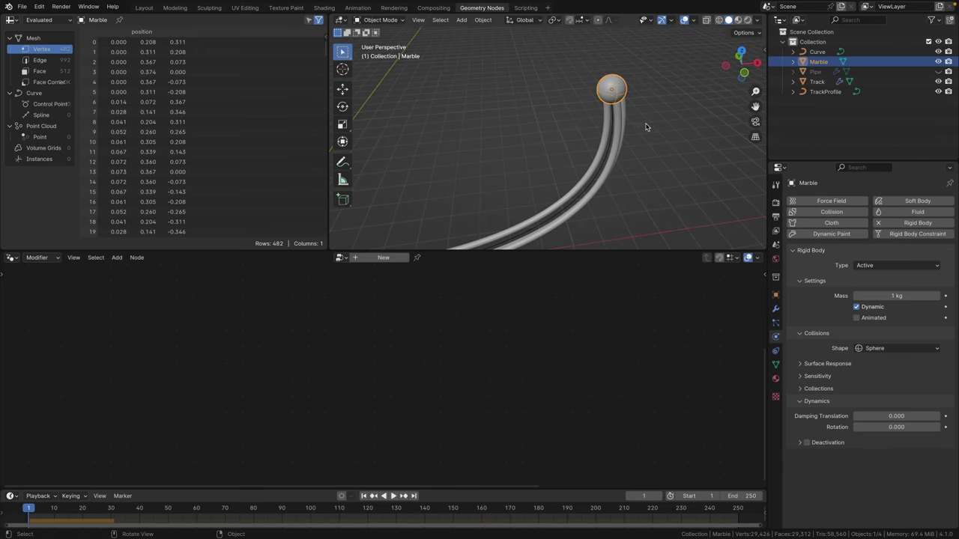
Show the Pipe again and view the selected TrackProfile circles in wireframe shading
left_click(938, 72)
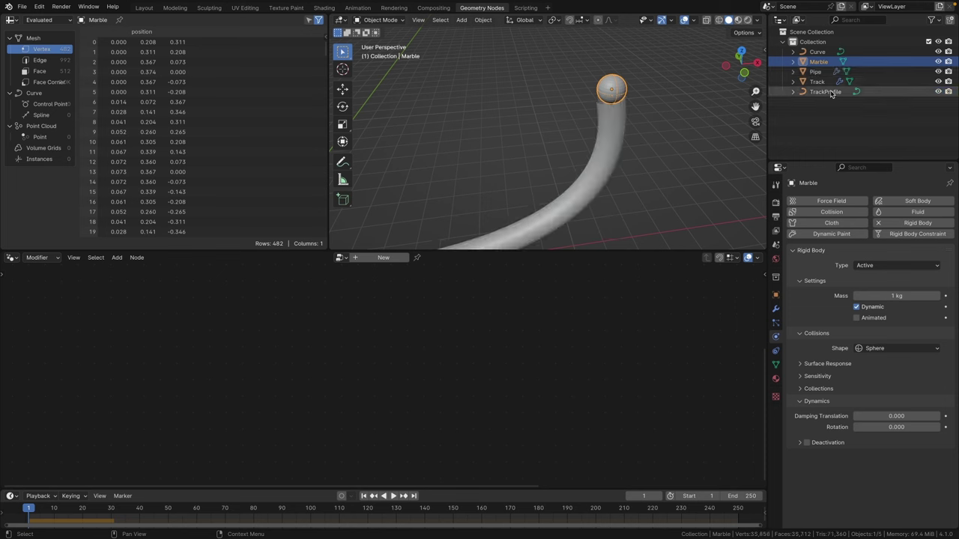
left_click(824, 91)
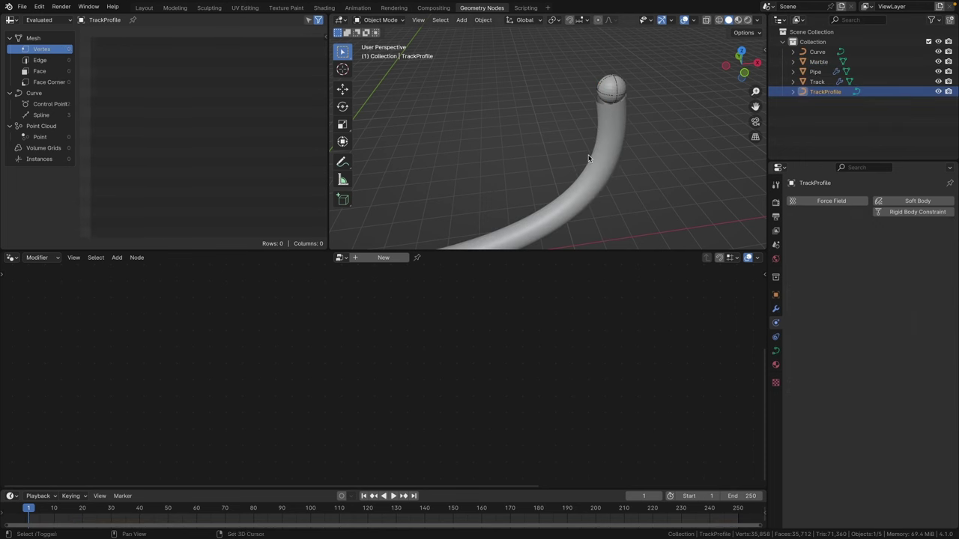
middle_click_drag(588, 159, 570, 112)
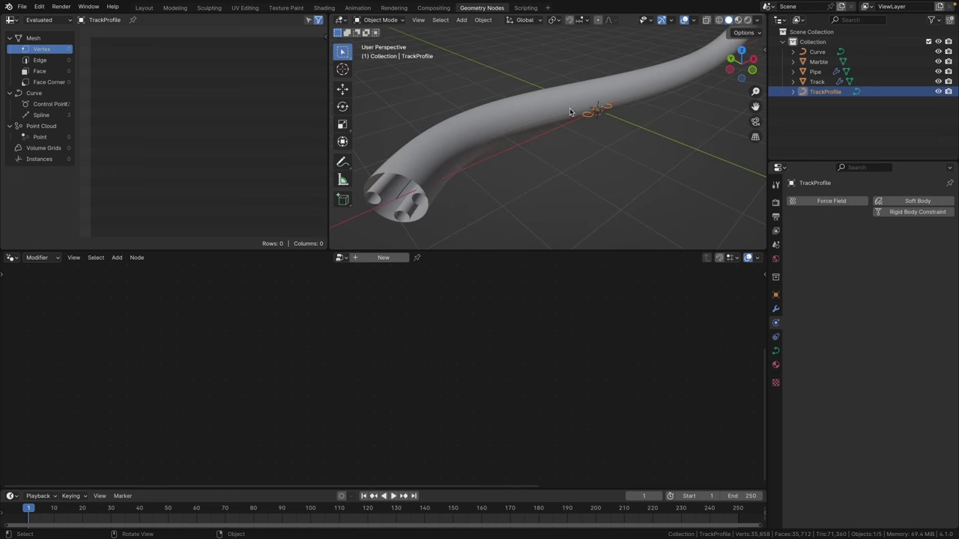
left_click(718, 21)
mouse_move(609, 142)
middle_mouse_down()
mouse_move(599, 153)
mouse_move(618, 109)
mouse_move(505, 180)
mouse_move(557, 167)
middle_mouse_up()
scroll(558, 167, "up", 2)
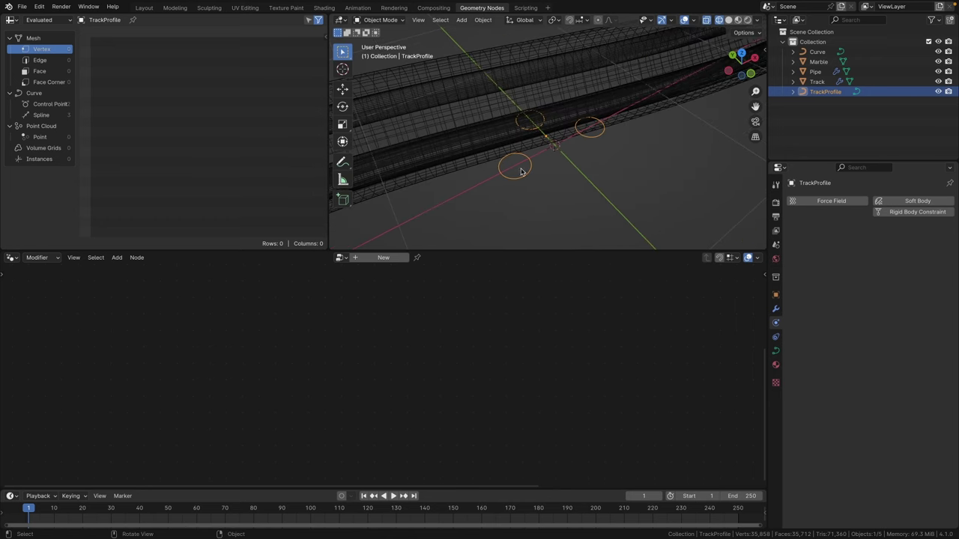
In Edit Mode with solid shading, move the TrackProfile circle on the Y side outward along positive Y, past the pipe wall
key("Tab")
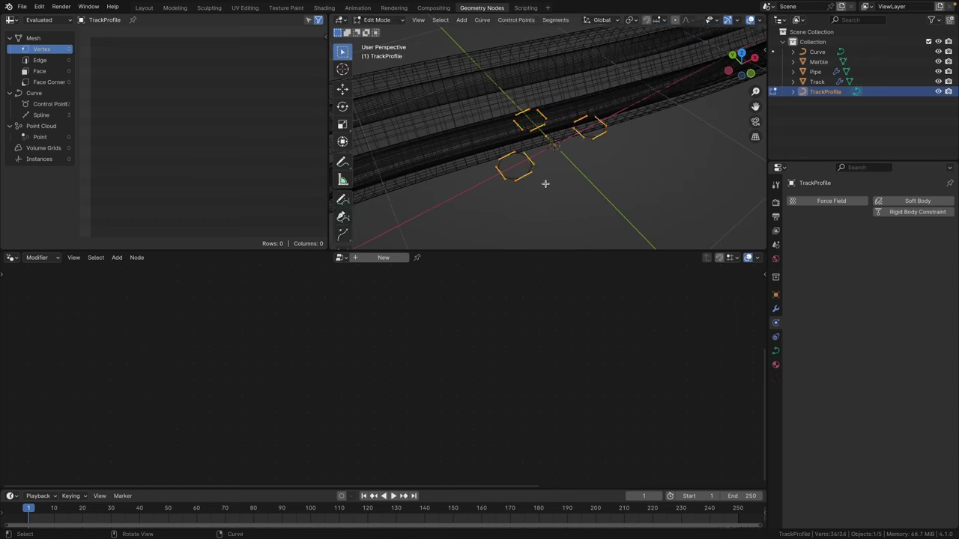
left_click_drag(496, 93, 560, 144)
mouse_move(560, 143)
middle_mouse_down()
mouse_move(550, 127)
mouse_move(602, 92)
mouse_move(560, 122)
mouse_move(554, 187)
mouse_move(610, 111)
mouse_move(574, 158)
mouse_move(598, 107)
mouse_move(604, 132)
mouse_move(601, 118)
mouse_move(712, 39)
mouse_move(593, 32)
middle_mouse_up()
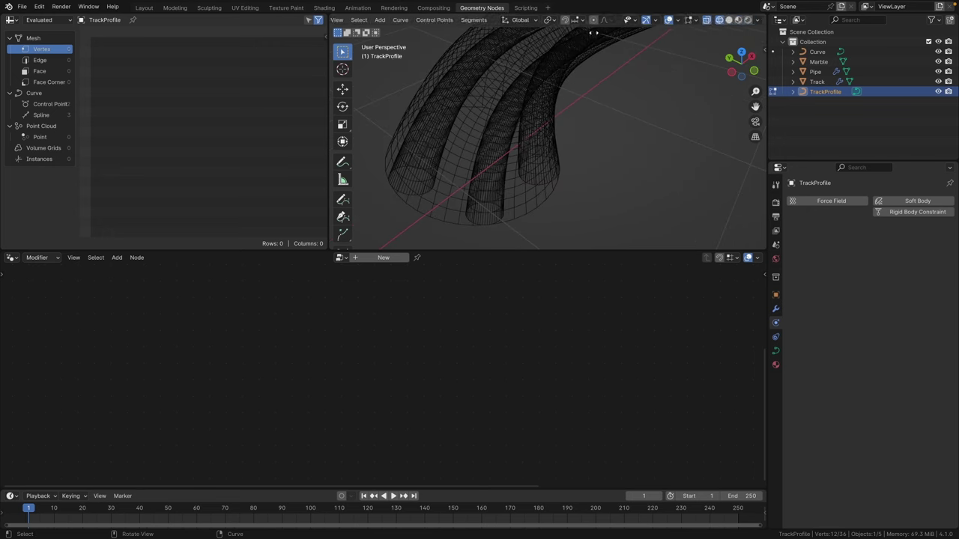
left_click(728, 20)
mouse_move(657, 90)
middle_mouse_down()
mouse_move(602, 111)
mouse_move(602, 132)
mouse_move(565, 183)
mouse_move(577, 146)
middle_mouse_up()
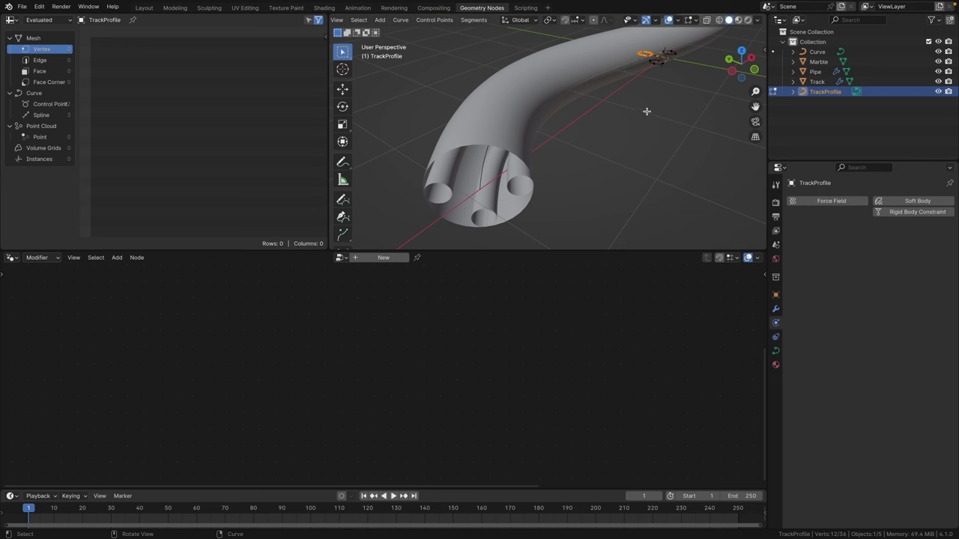
key("g")
key("y")
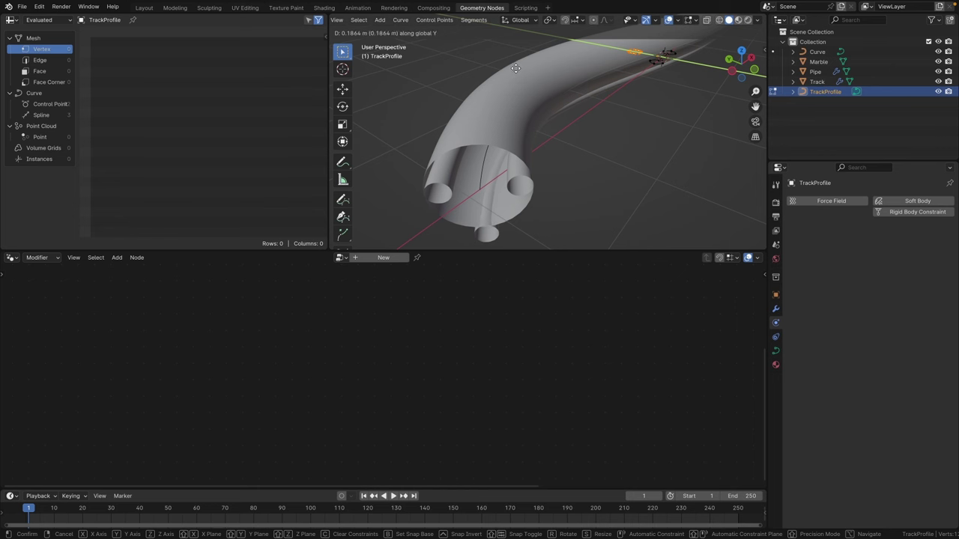
left_click(513, 101)
Select the TrackProfile circle on the negative X side and move it about 0.17 m outward along negative X
middle_click_drag(483, 231, 502, 160)
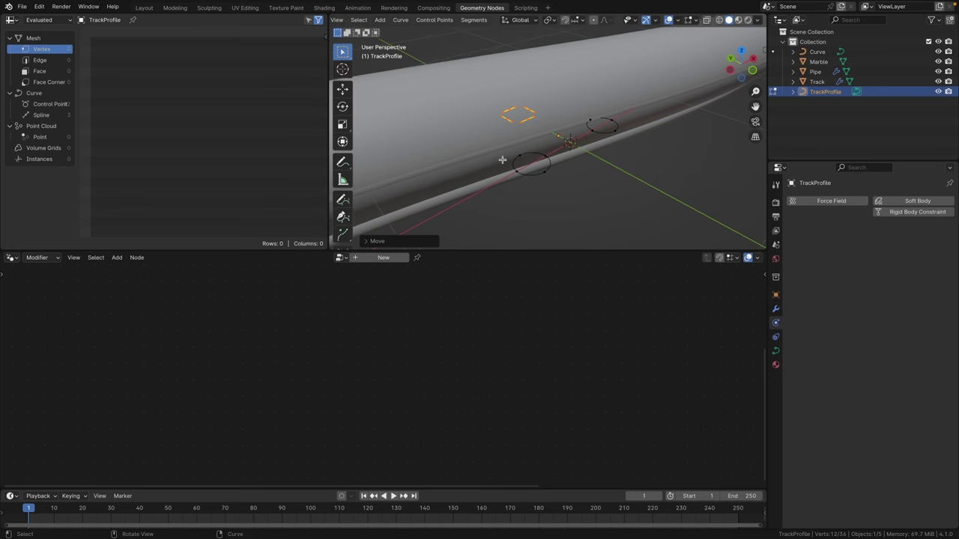
key("g")
left_click(509, 197)
middle_click_drag(508, 197, 538, 157)
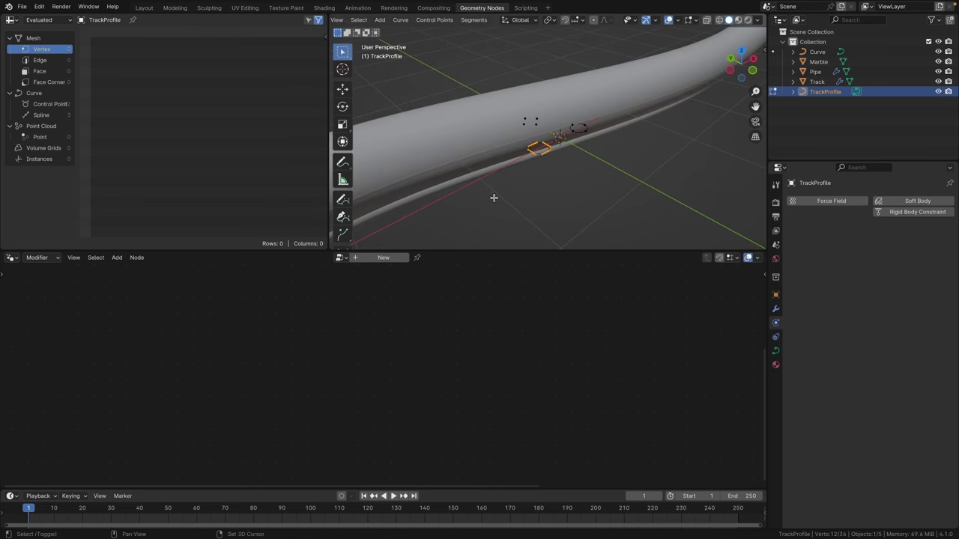
middle_click_drag(493, 197, 613, 163)
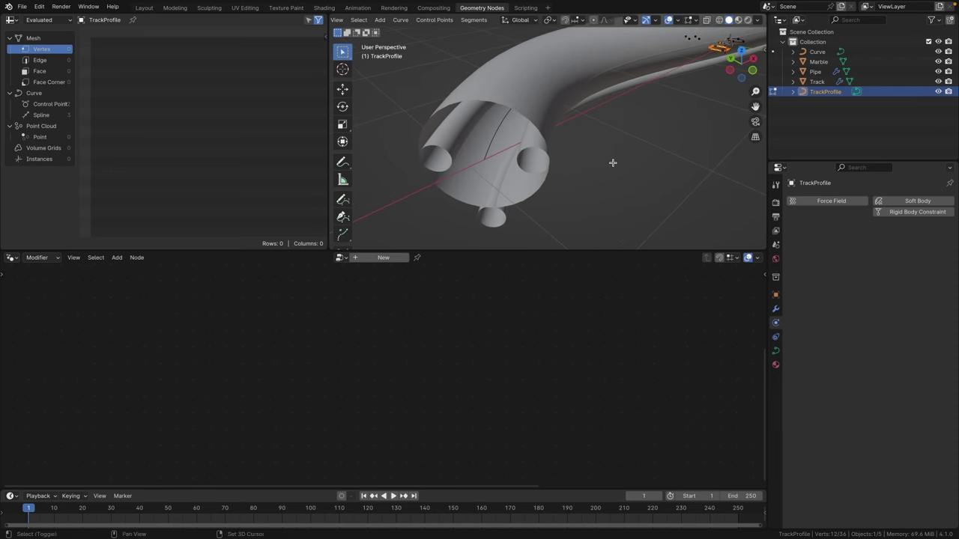
key("g")
key("x")
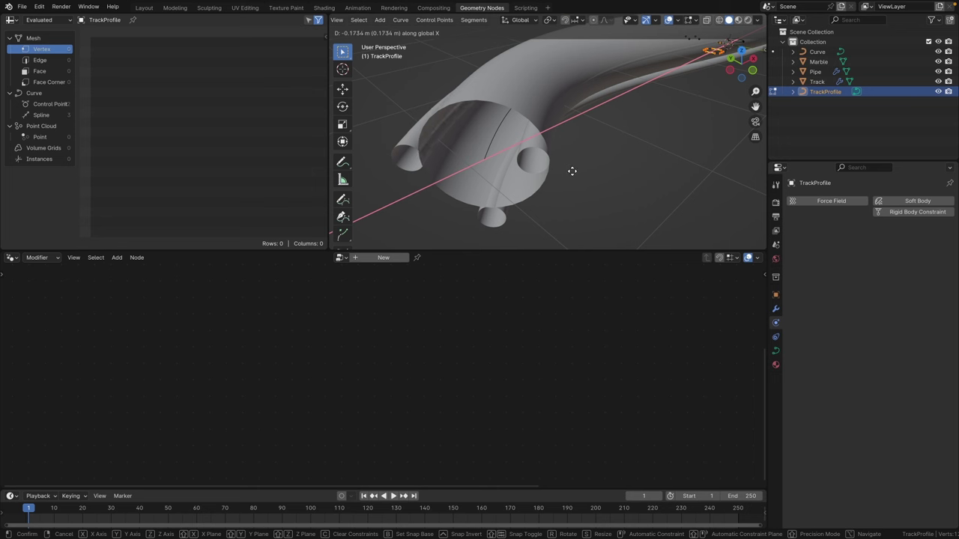
left_click(568, 172)
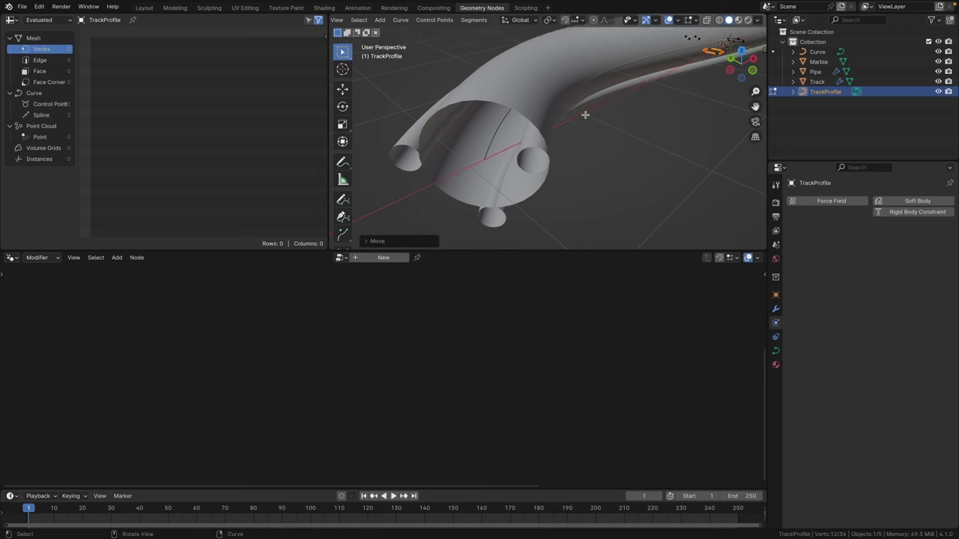
Select the TrackProfile circle on the positive X side and move it about 0.17 m outward along positive X
middle_click_drag(585, 115, 606, 145)
left_click(599, 133)
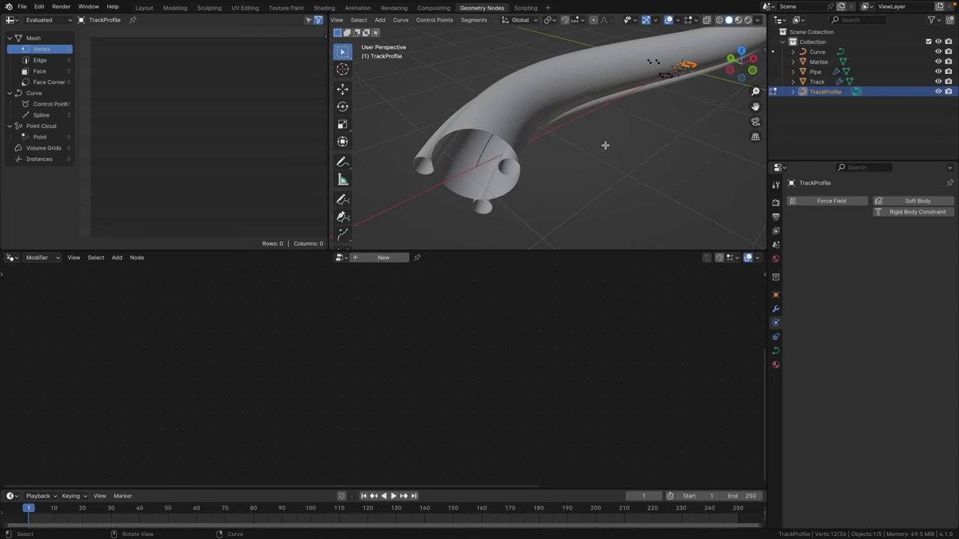
key("g")
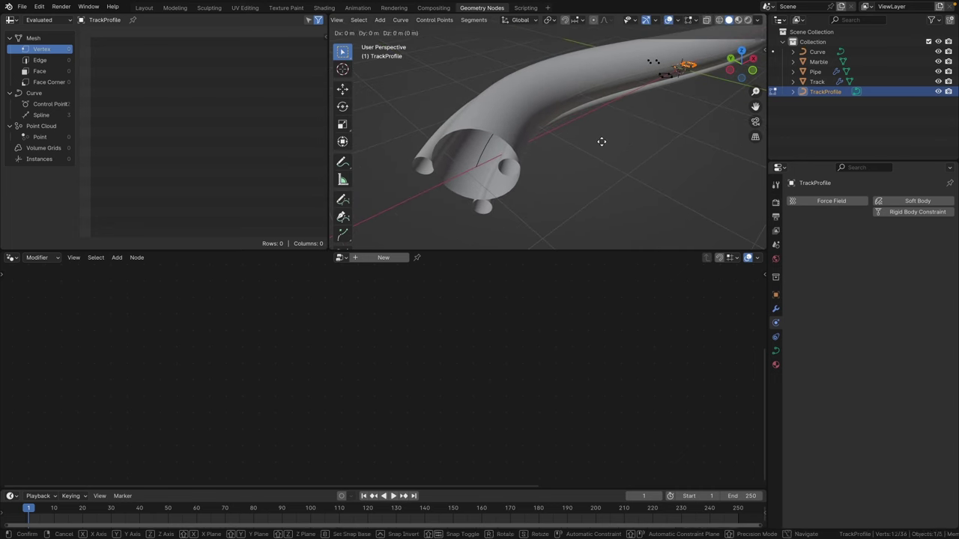
key("x")
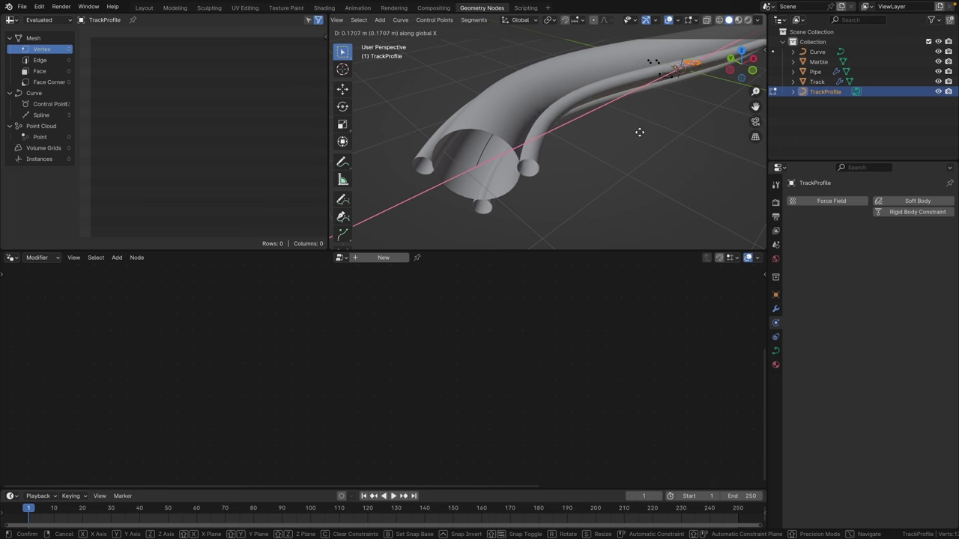
left_click(638, 131)
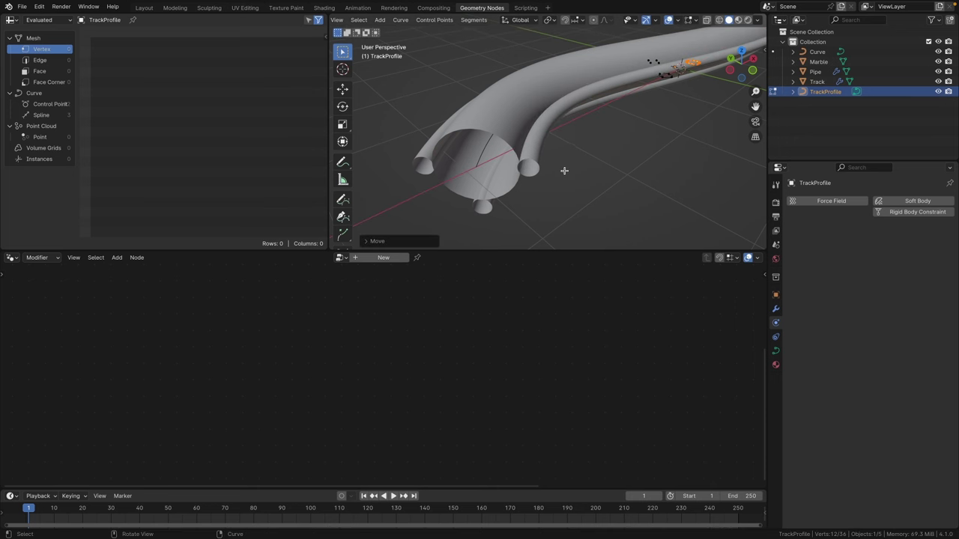
Hide the Pipe and return to Object Mode in the Layout workspace
middle_click_drag(565, 171, 568, 97)
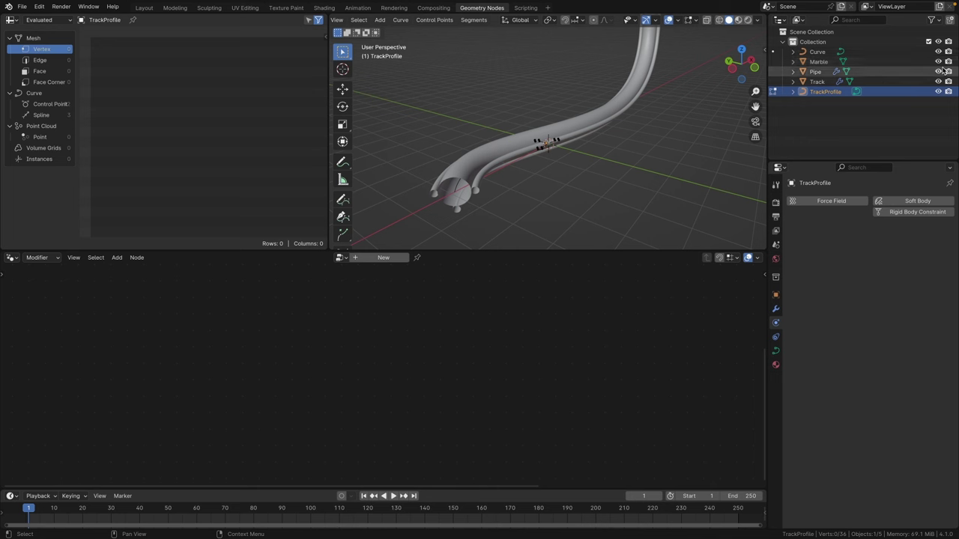
left_click(939, 71)
middle_click_drag(668, 124, 525, 92)
key("space")
key("Escape")
key("Tab")
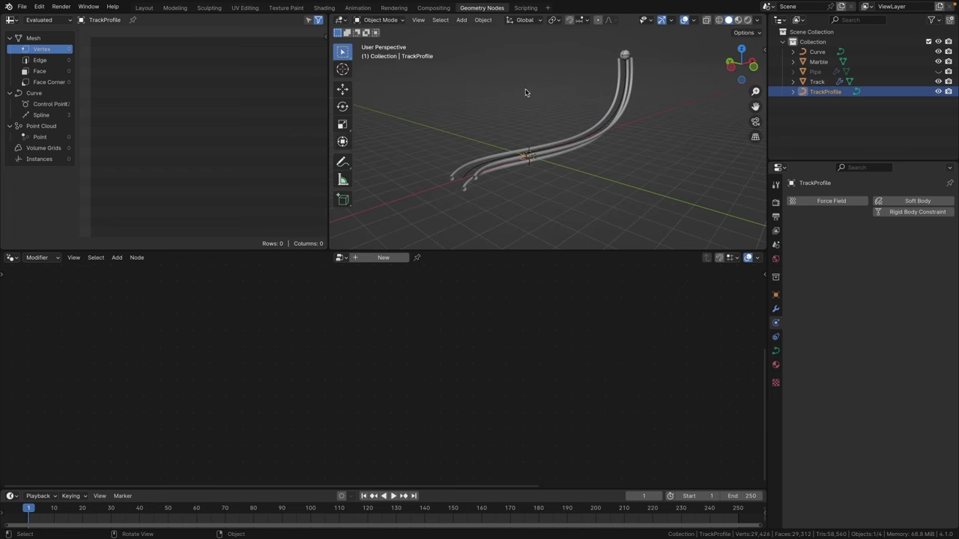
left_click(143, 8)
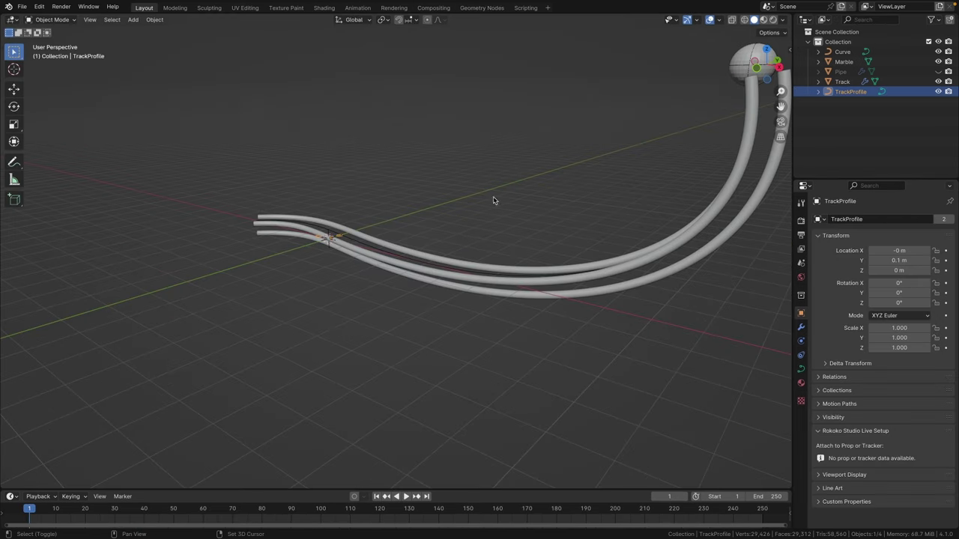
In Edit Mode, move the middle control point of the Curve upward by about 1 m
middle_click_drag(494, 200, 314, 225)
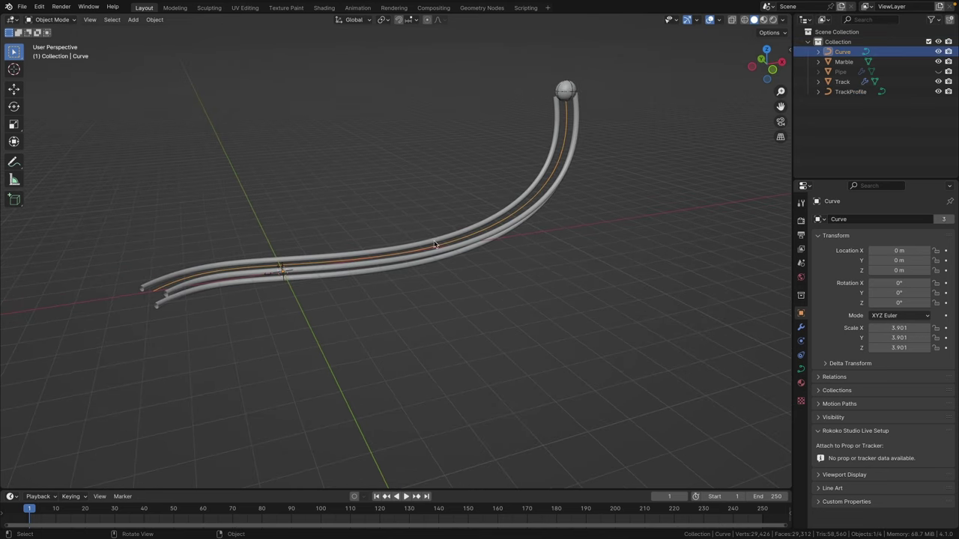
key("Tab")
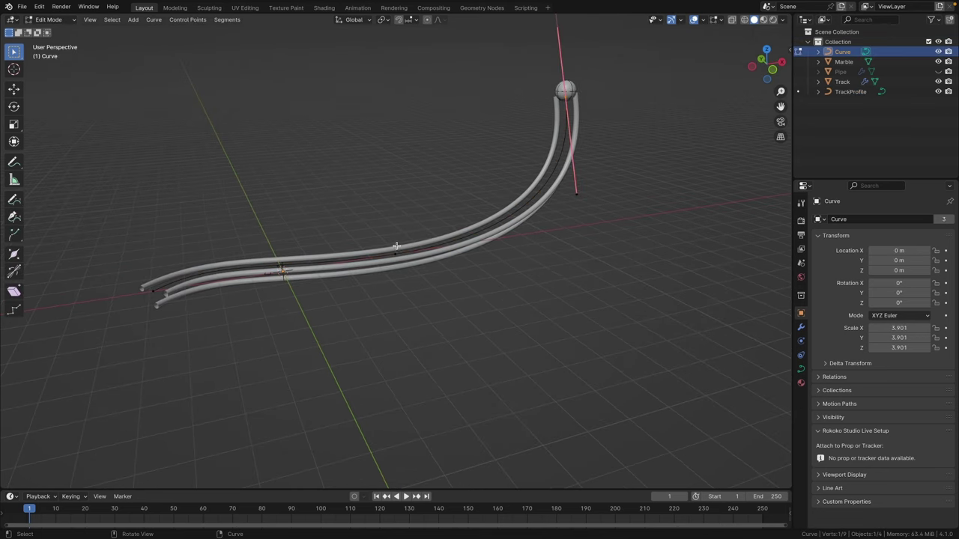
middle_click_drag(357, 233, 355, 253)
left_click(266, 245)
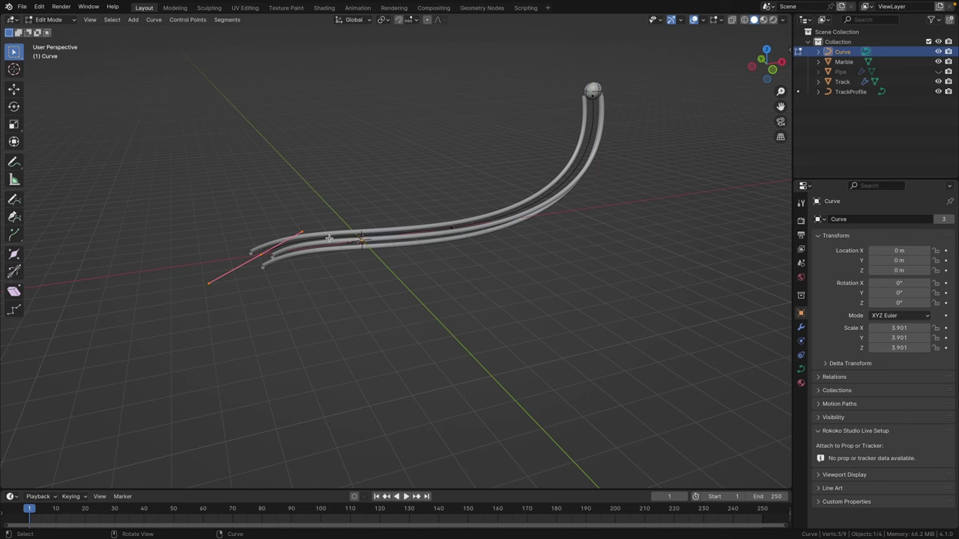
middle_click_drag(432, 198, 390, 225)
key("g")
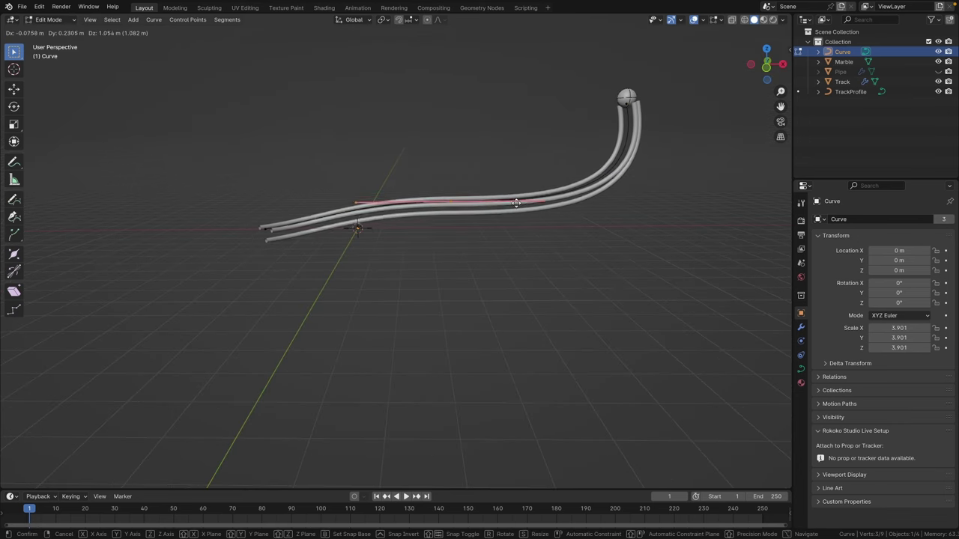
left_click(359, 240)
Extrude a new control point from the Curve's lower end, about 7.7 m toward negative X, negative Y and downward, and adjust the bend
middle_click_drag(253, 244, 373, 240)
key("g")
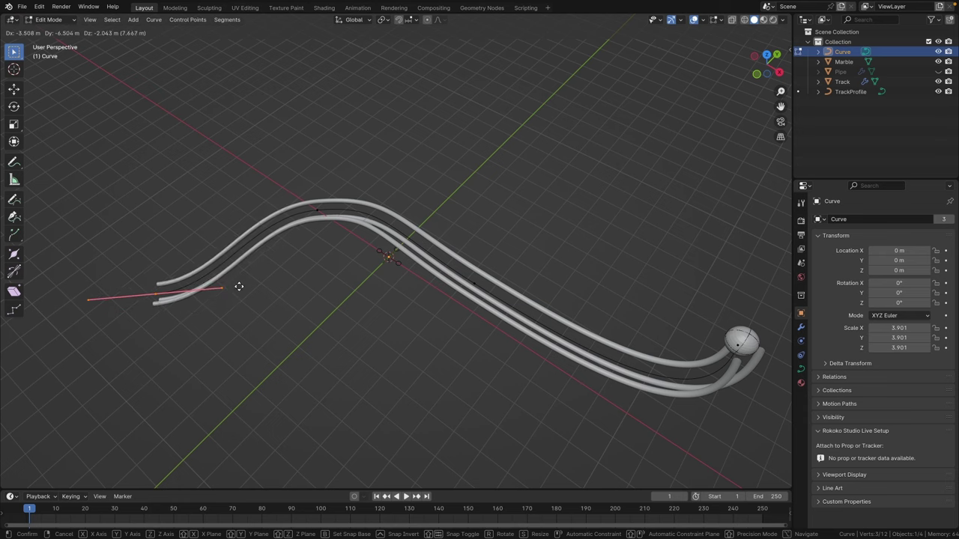
left_click(247, 282)
middle_click_drag(298, 278, 431, 181)
key("g")
left_click(360, 246)
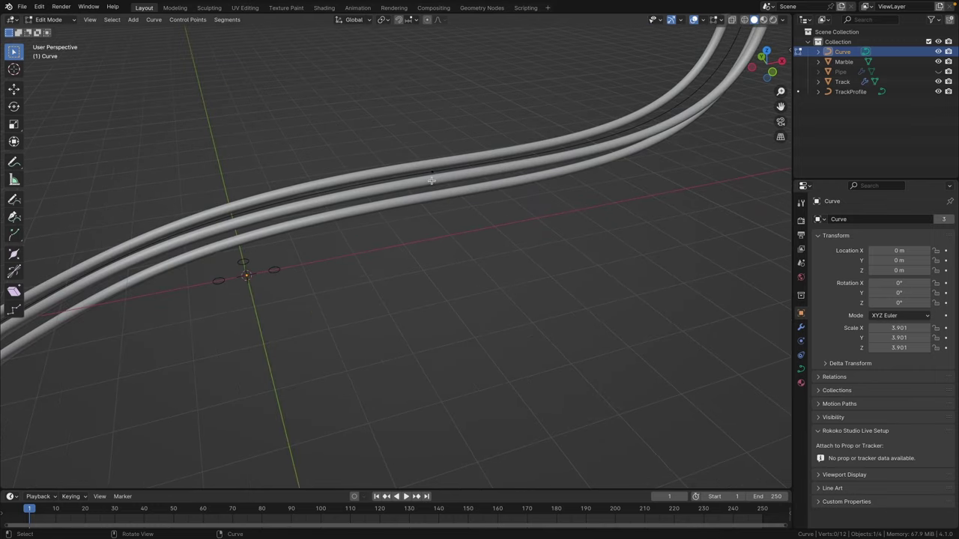
Tilt the Curve's middle control point to twist the track's rails around it, and return to Object Mode
left_click(420, 159)
middle_click_drag(507, 186, 531, 176)
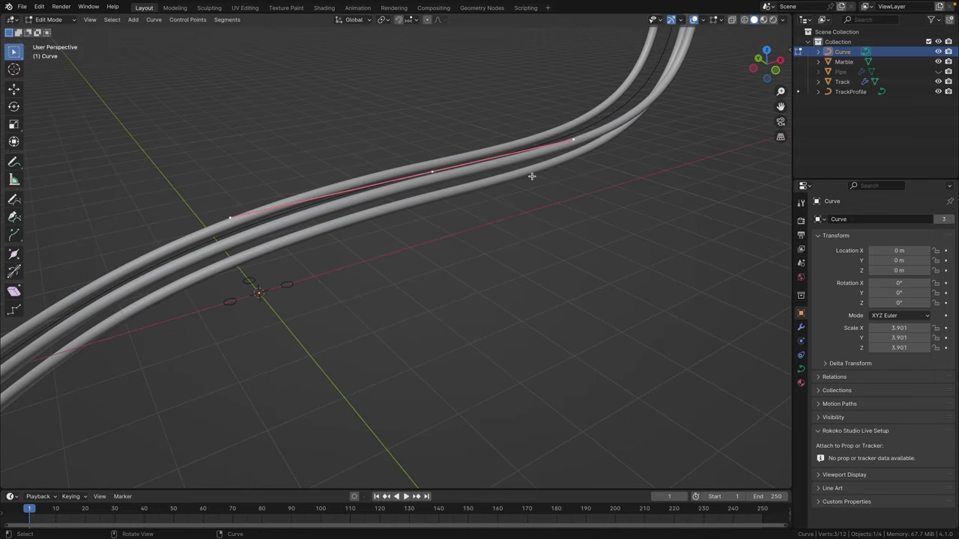
key("ctrl+t")
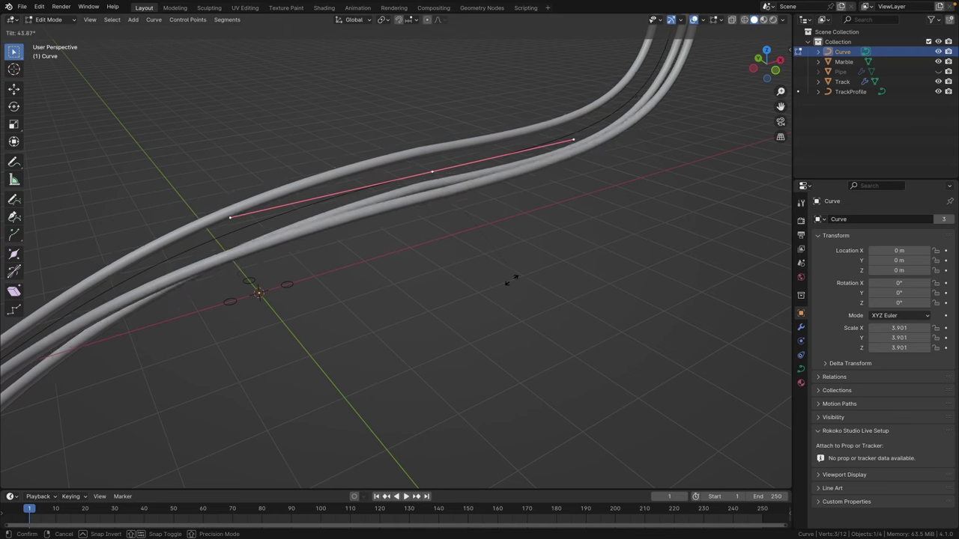
left_click(541, 221)
middle_click_drag(541, 221, 492, 220)
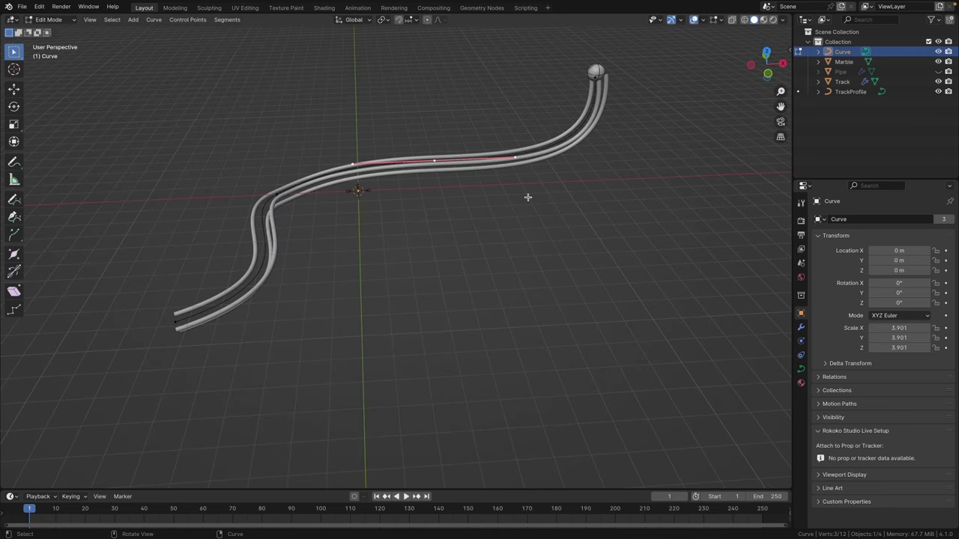
key("Tab")
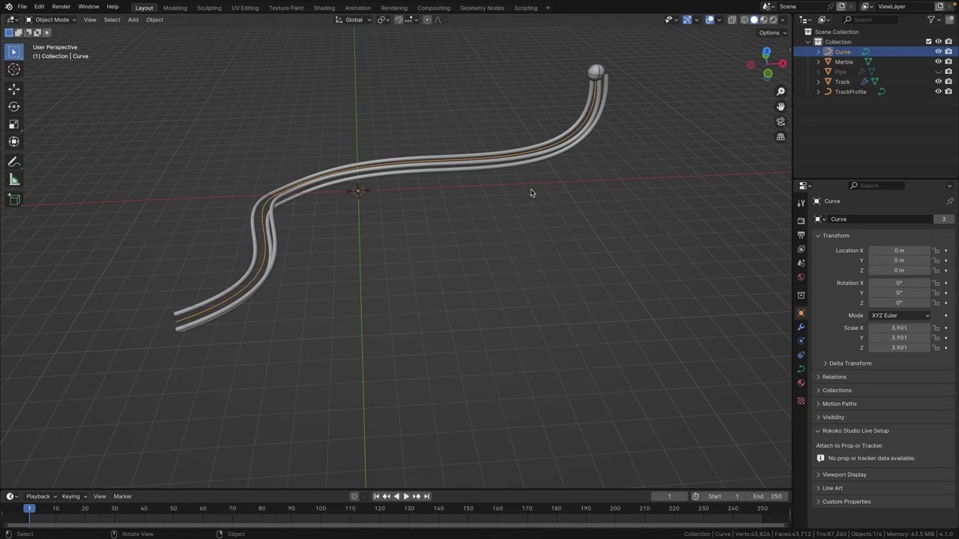
Select the Marble at the track's upper end and open its rigid body physics settings
middle_click_drag(533, 192, 498, 215)
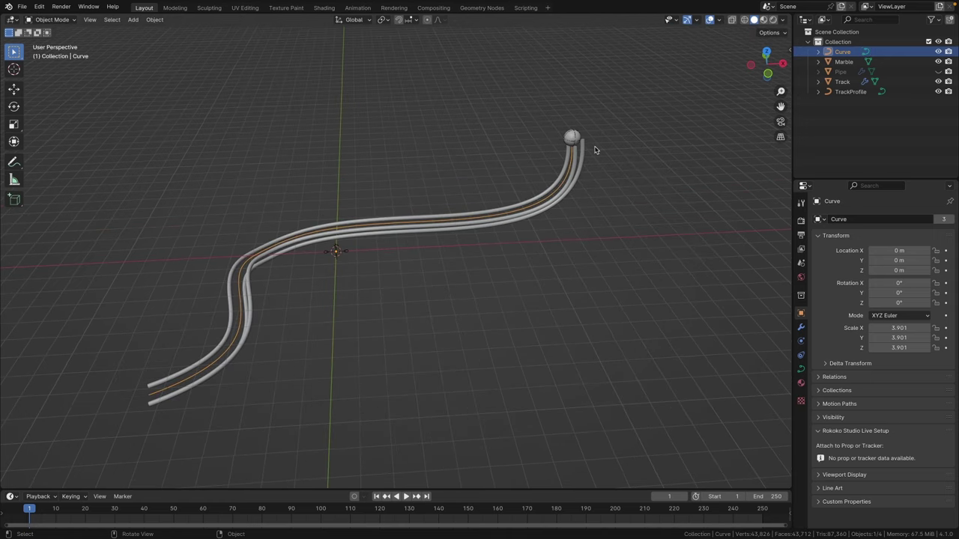
middle_click_drag(595, 150, 368, 263)
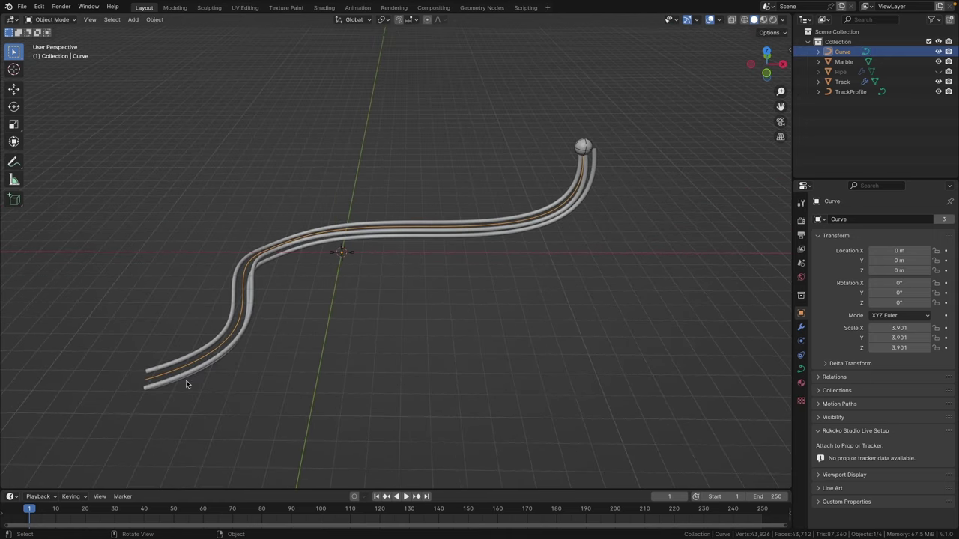
scroll(592, 143, "up", 5)
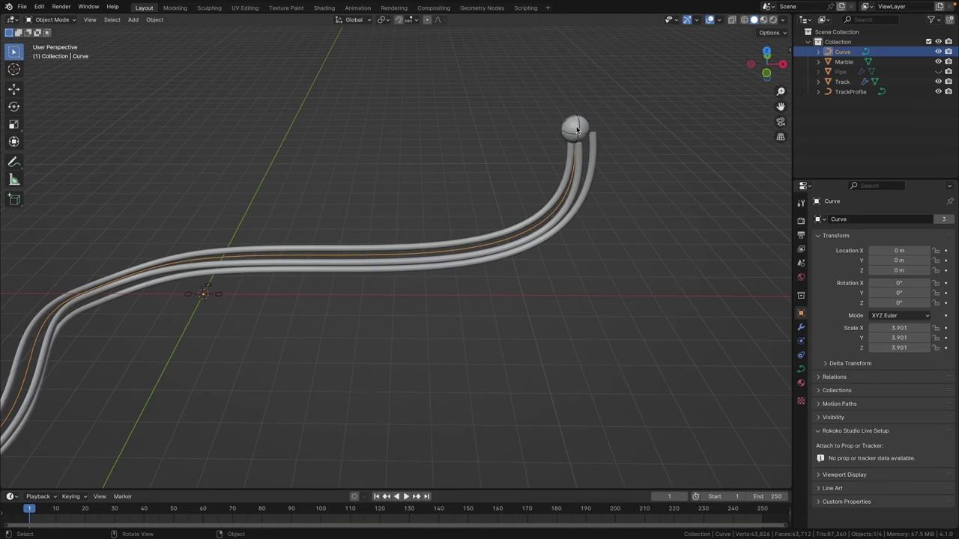
left_click(581, 131)
middle_click_drag(591, 125, 749, 232)
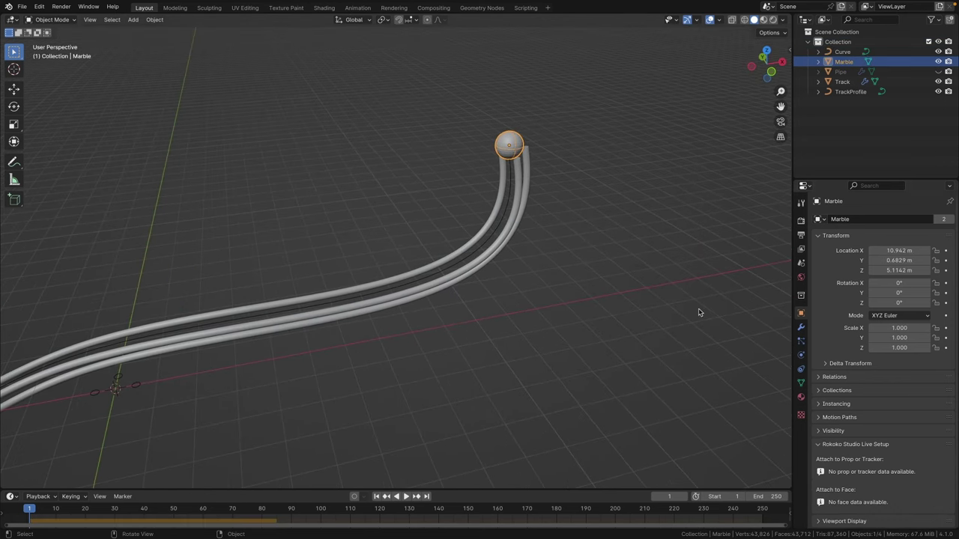
left_click(801, 357)
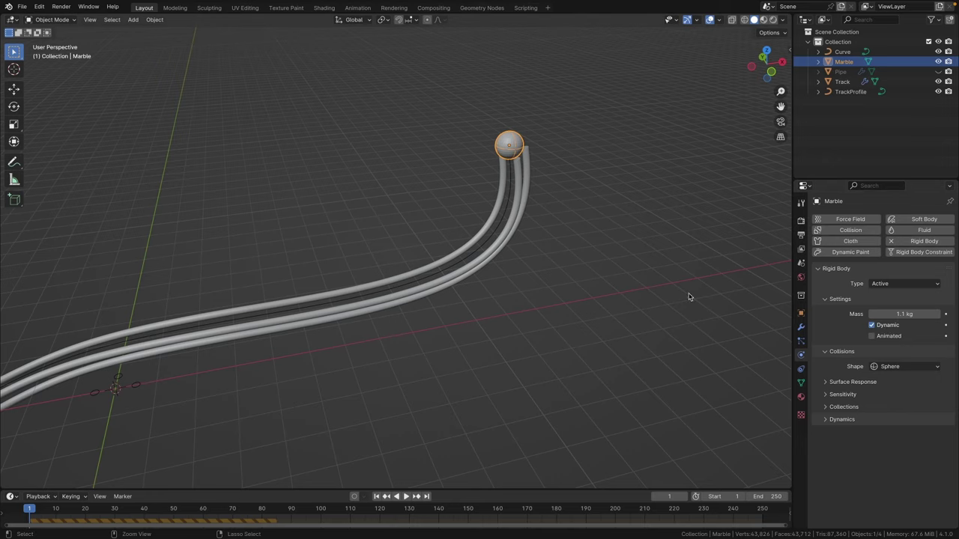
middle_click_drag(689, 298, 424, 180)
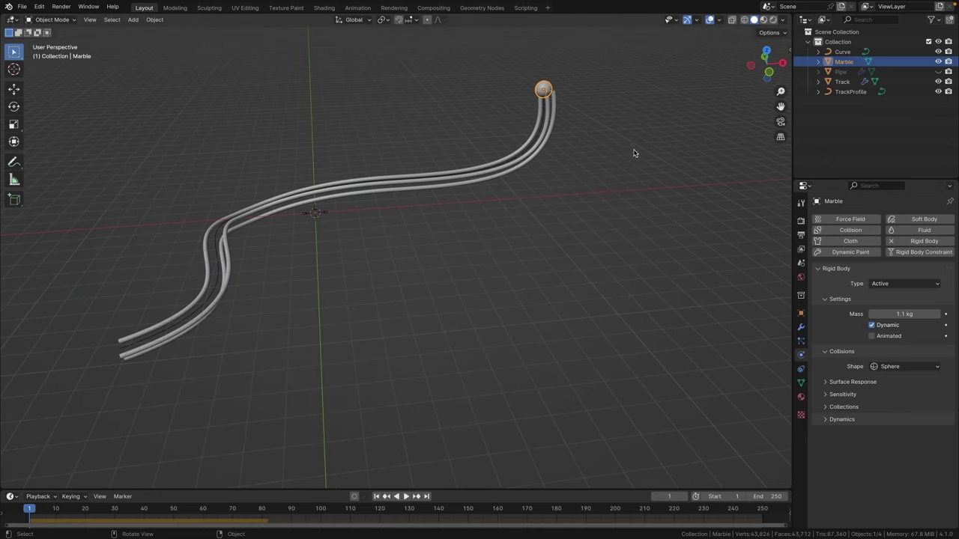
Play the simulation with the whole track in view to check the marble's roll, and deselect the Marble
mouse_move(633, 153)
middle_mouse_down()
mouse_move(614, 164)
mouse_move(640, 149)
mouse_move(623, 154)
middle_mouse_up()
key("space")
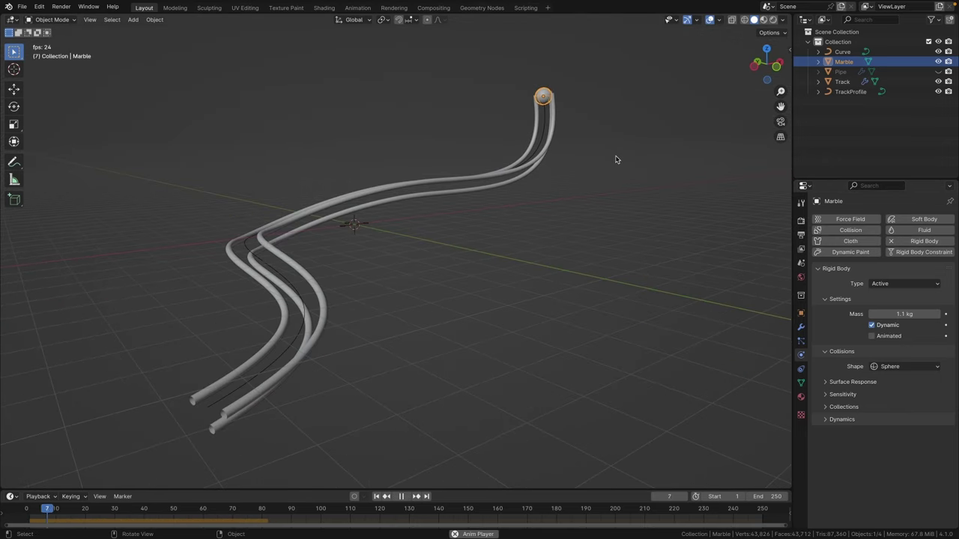
left_click(631, 176)
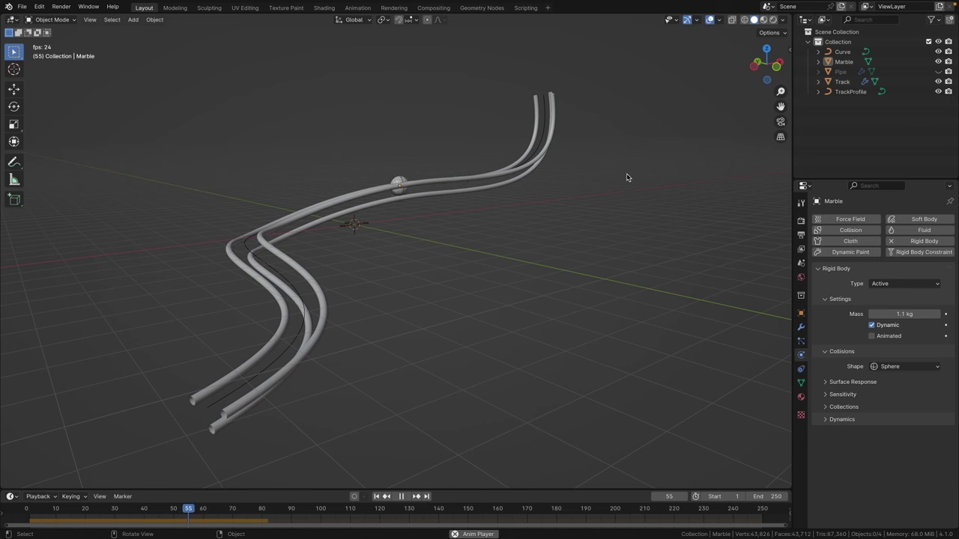